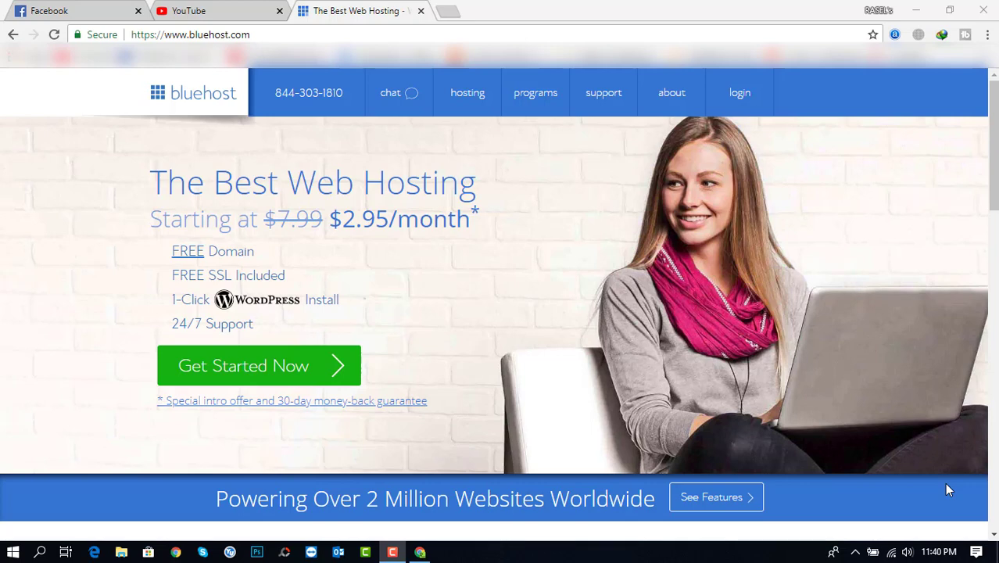
# Scroll to the site footer and open 'affiliates' under the programs column
pyautogui.click(994, 230)
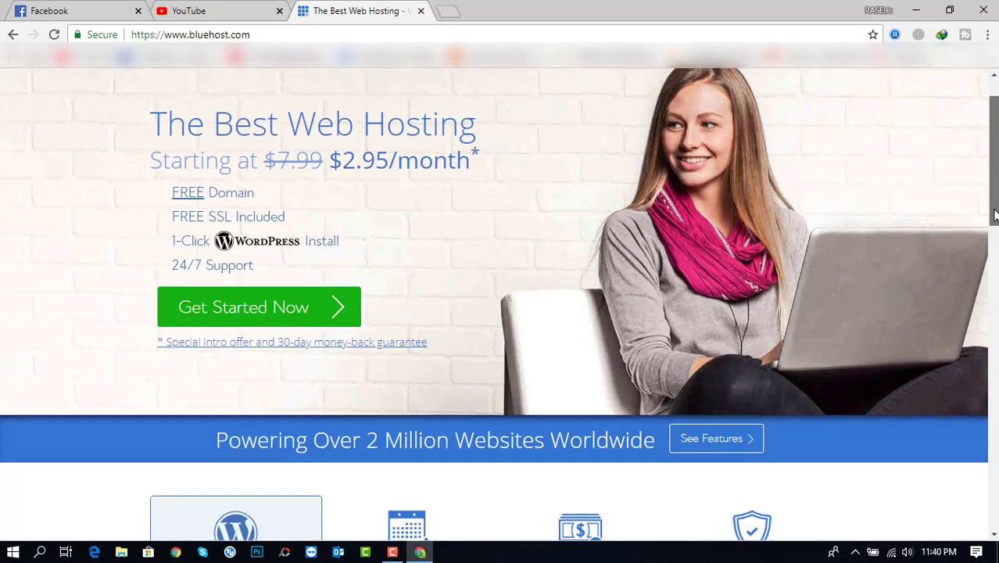
pyautogui.scroll(-2, 994, 231)
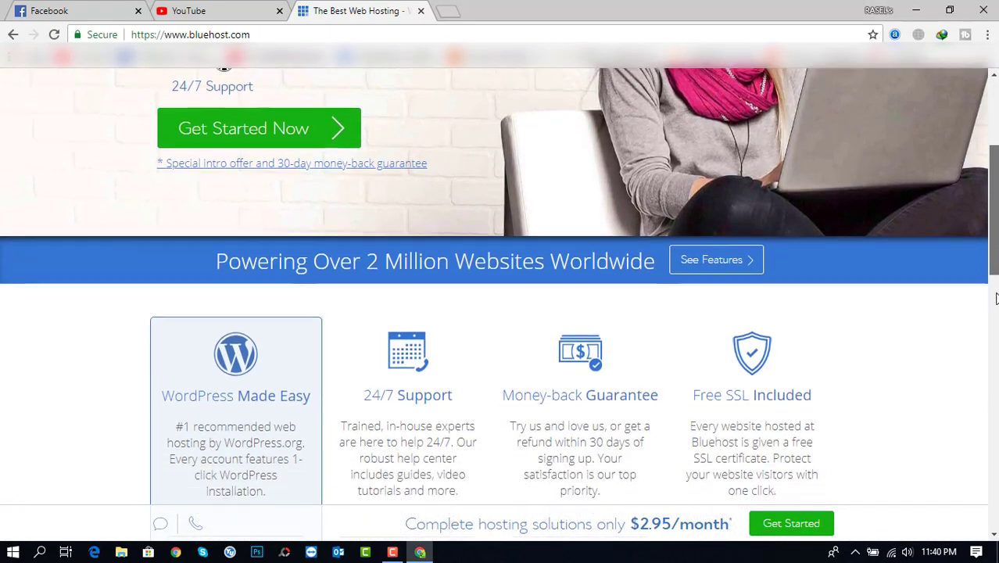
pyautogui.moveTo(996, 298); pyautogui.dragTo(994, 500)
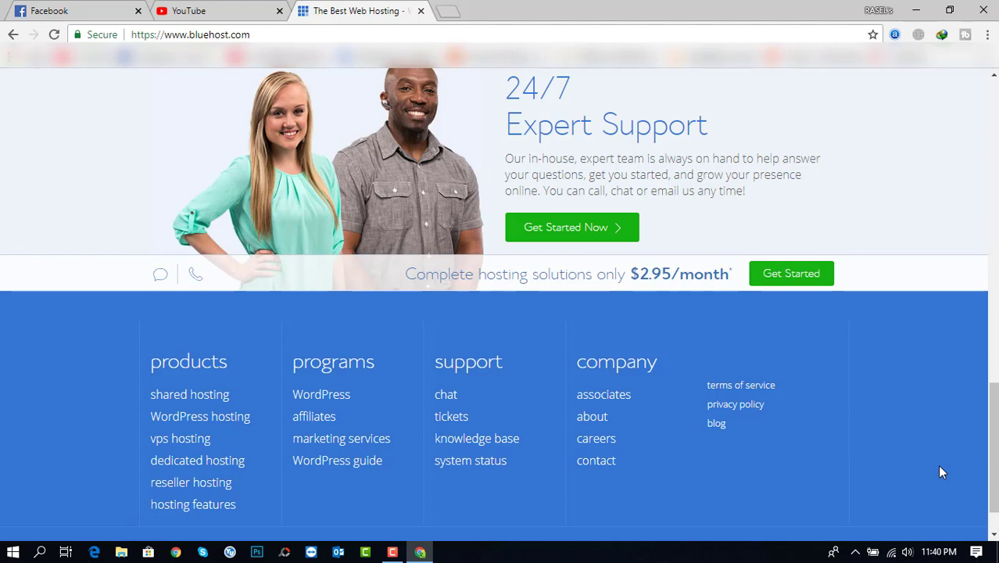
pyautogui.click(313, 420)
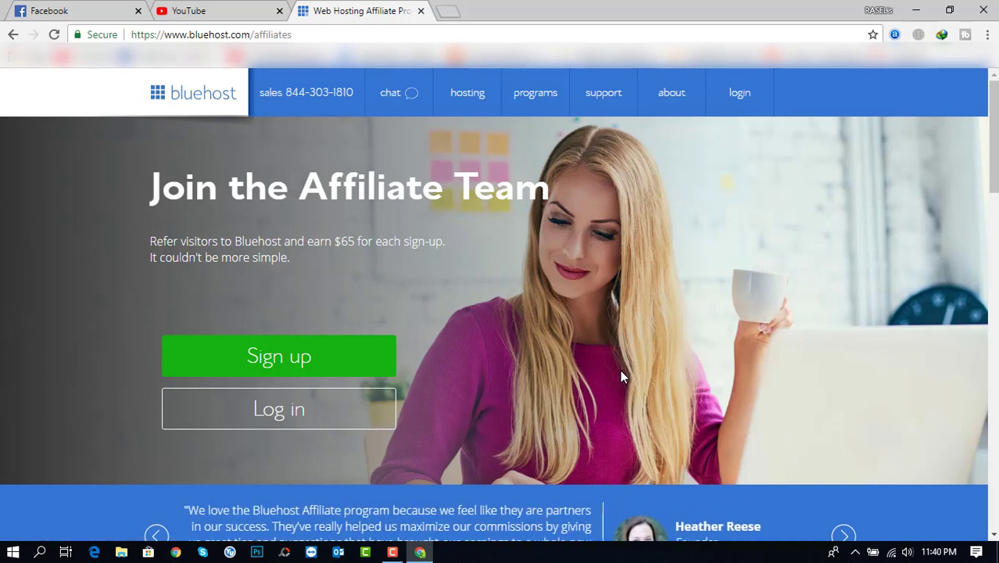
# Start the affiliate signup and look over its login, account, PayPal and terms sections
pyautogui.click(348, 366)
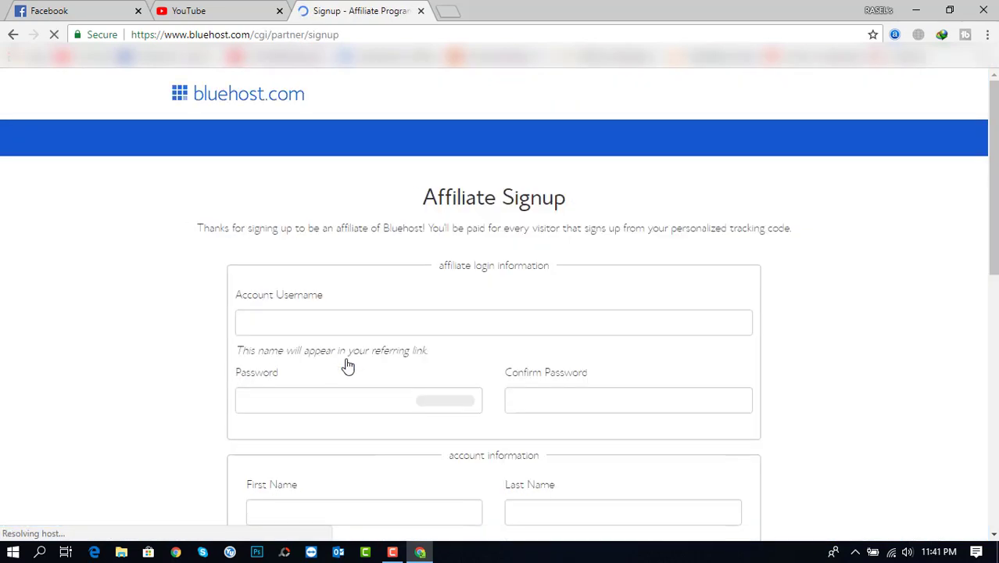
pyautogui.moveTo(995, 214); pyautogui.dragTo(996, 379)
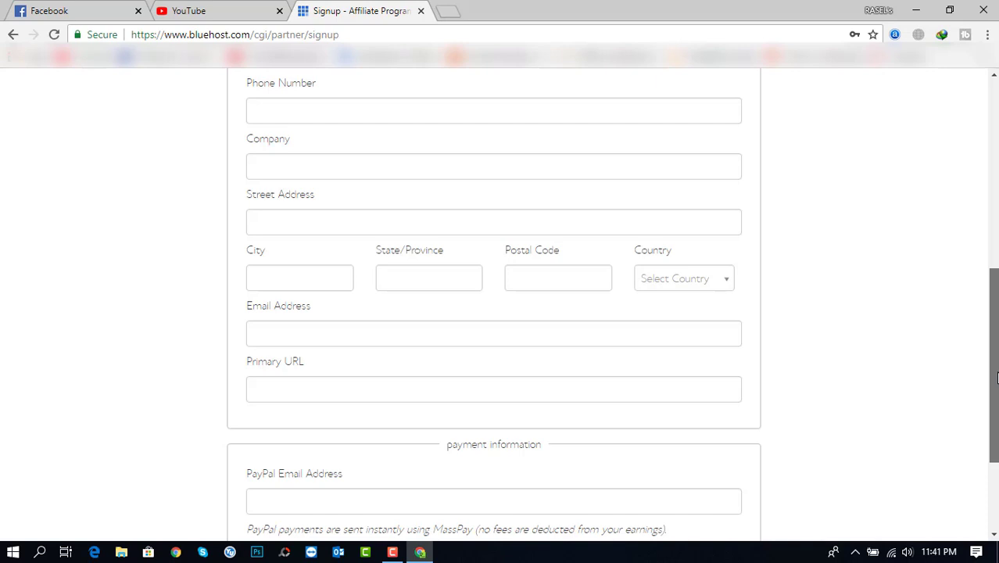
pyautogui.moveTo(996, 378); pyautogui.dragTo(996, 401)
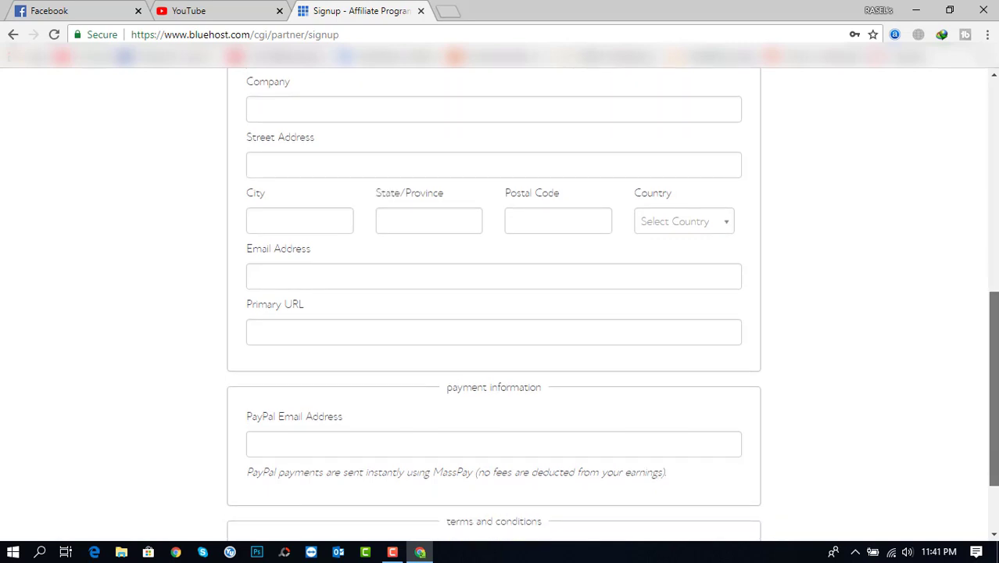
pyautogui.moveTo(995, 401); pyautogui.dragTo(996, 419)
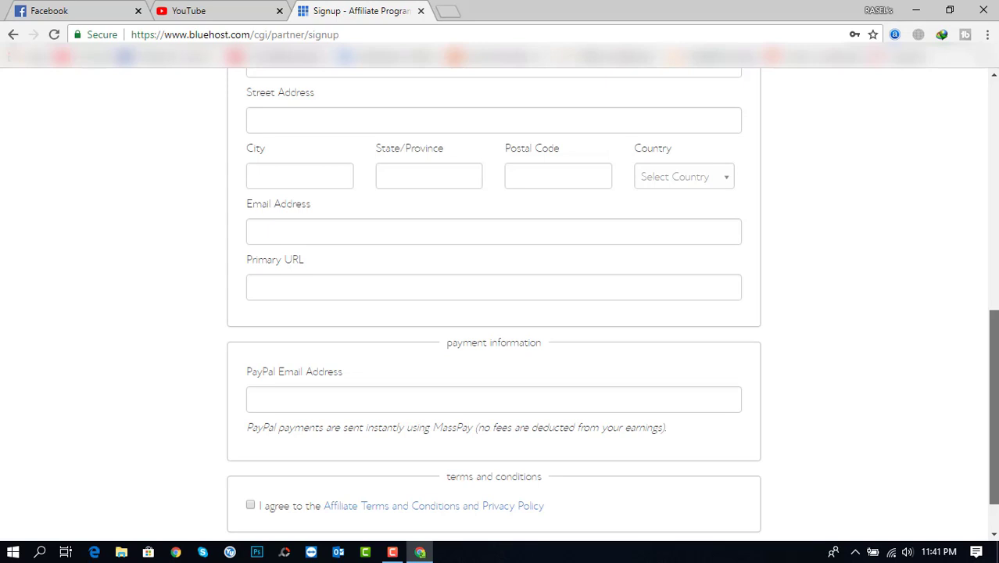
pyautogui.scroll(2, 493, 312)
pyautogui.scroll(-1, 493, 313)
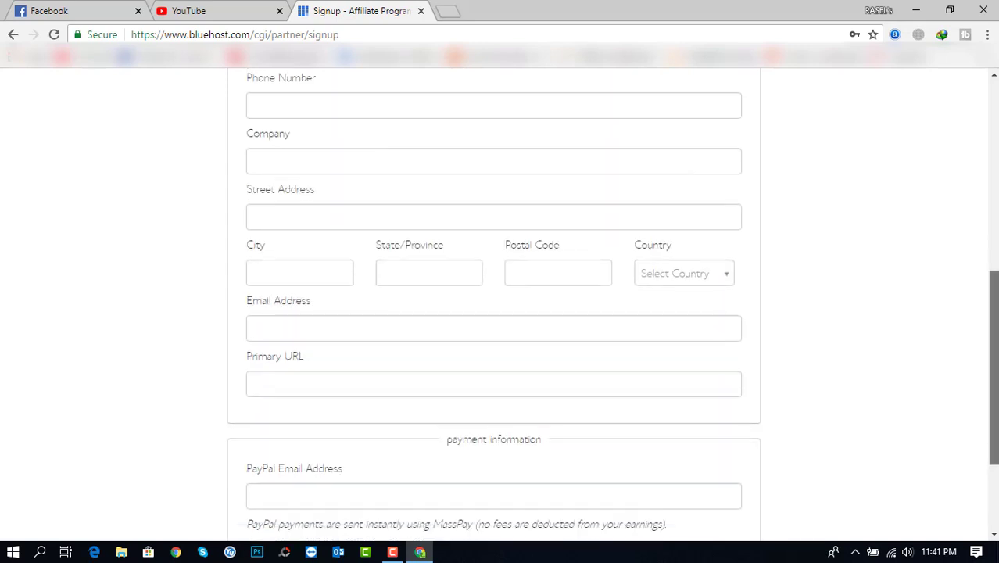
pyautogui.scroll(-1, 493, 313)
pyautogui.scroll(7, 493, 313)
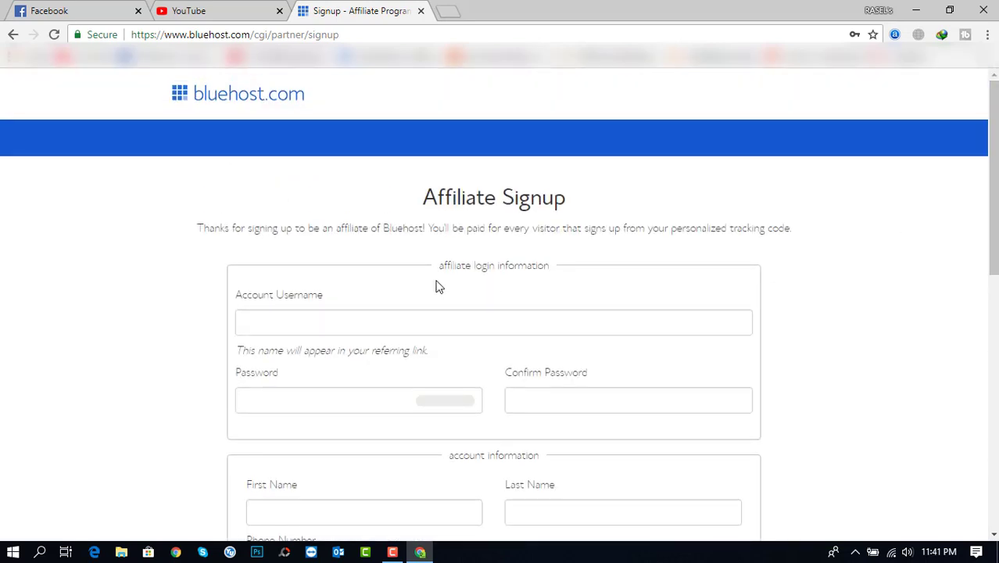
# Enter an available account username and the same password in Password and Confirm Password
pyautogui.click(384, 327)
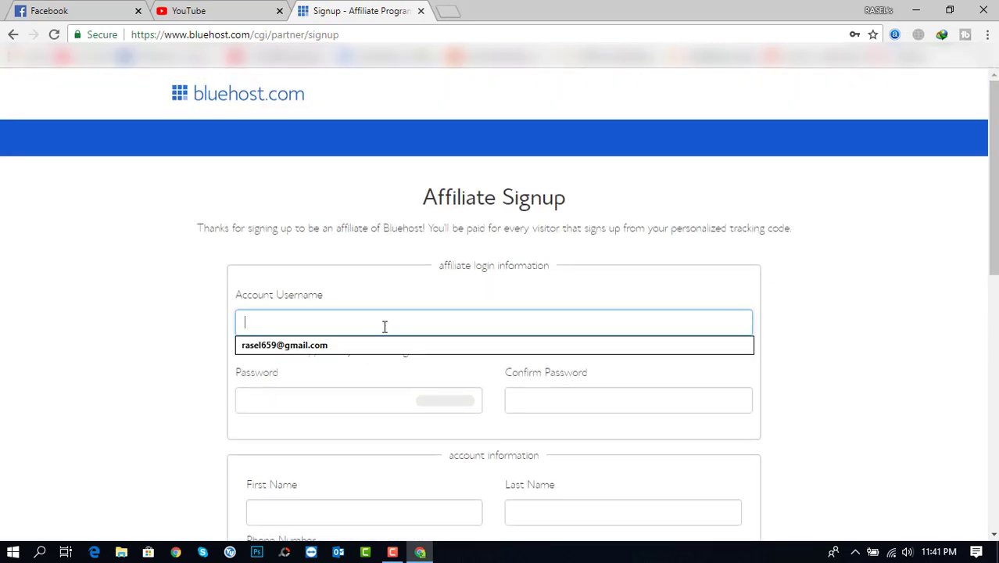
pyautogui.write('m')
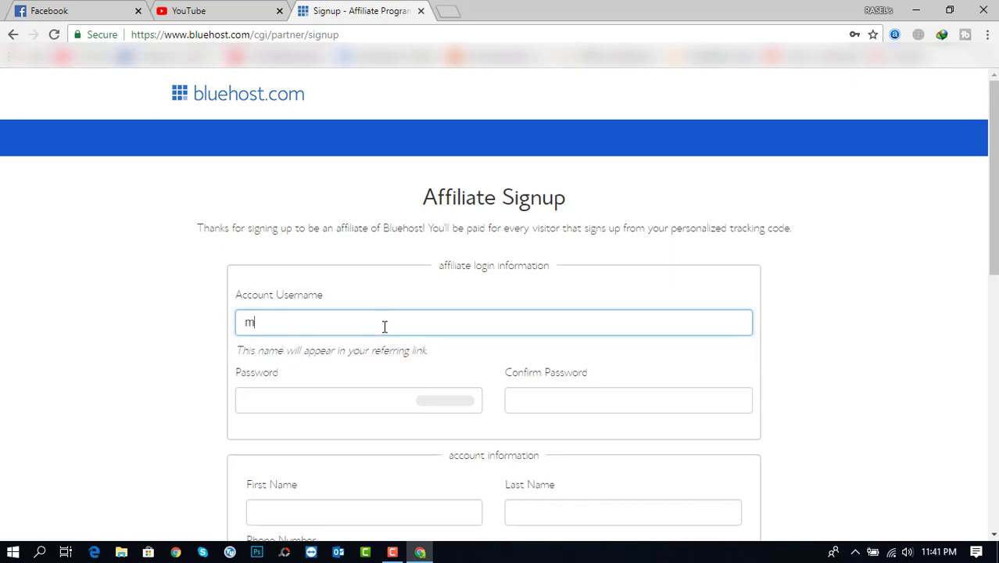
pyautogui.write('arketinggurujiyc')
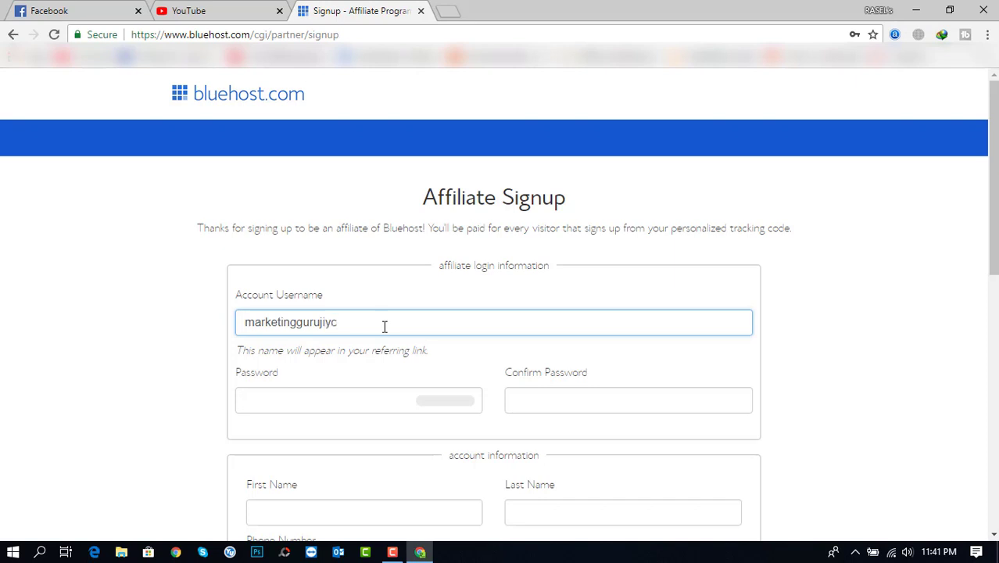
pyautogui.click(324, 404)
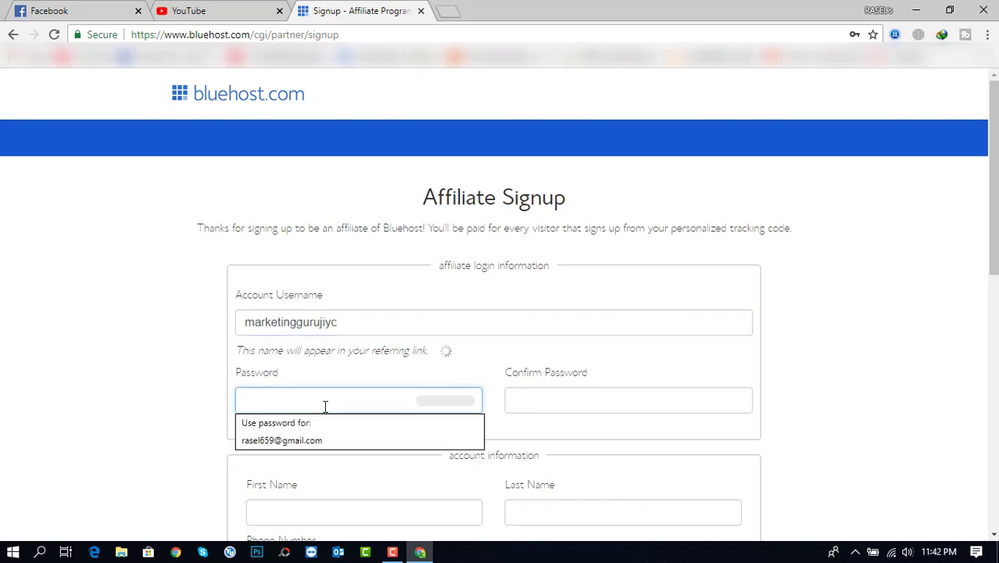
pyautogui.write('aaaaa')
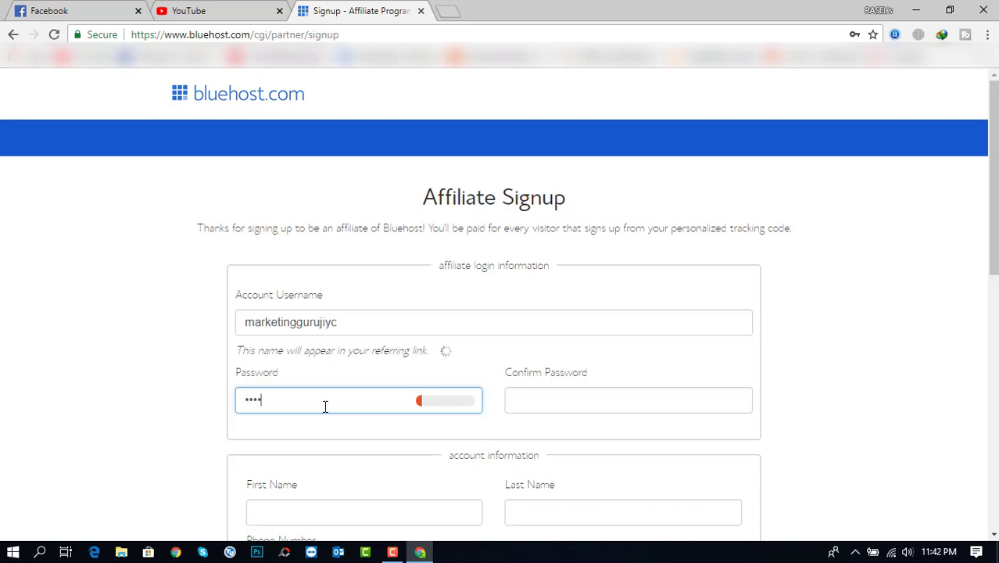
pyautogui.write('aaa')
pyautogui.press('Tab')
pyautogui.write('aaaa')
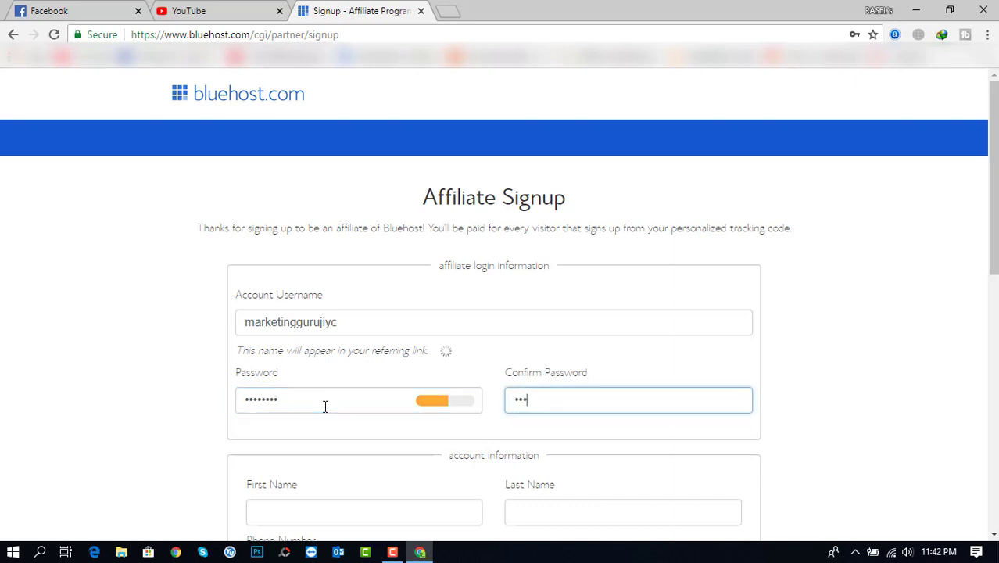
pyautogui.write('aaaa')
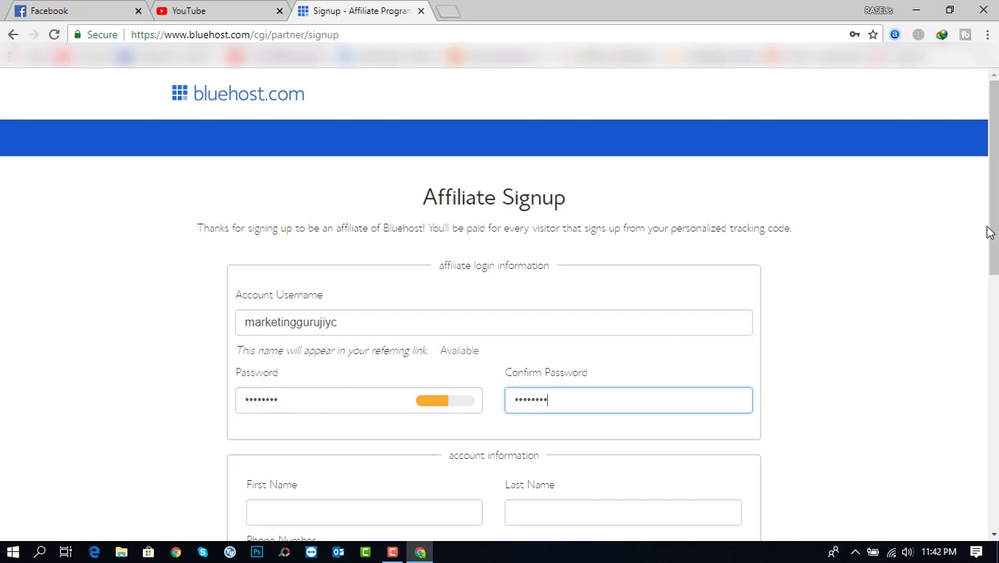
pyautogui.moveTo(990, 232); pyautogui.dragTo(993, 288)
pyautogui.click(356, 413)
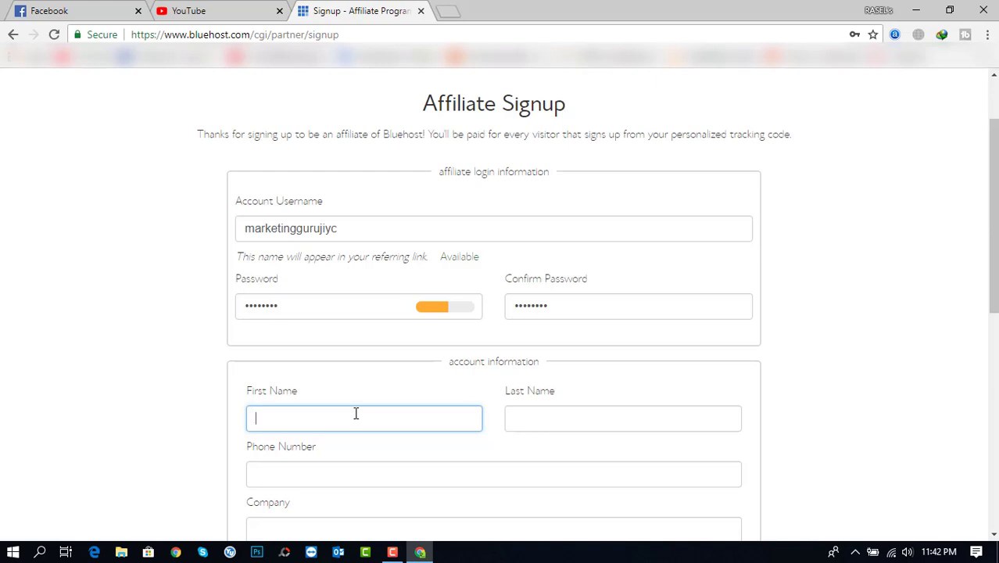
# Fill in the affiliate's first name, last name and phone number
pyautogui.press('Tab')
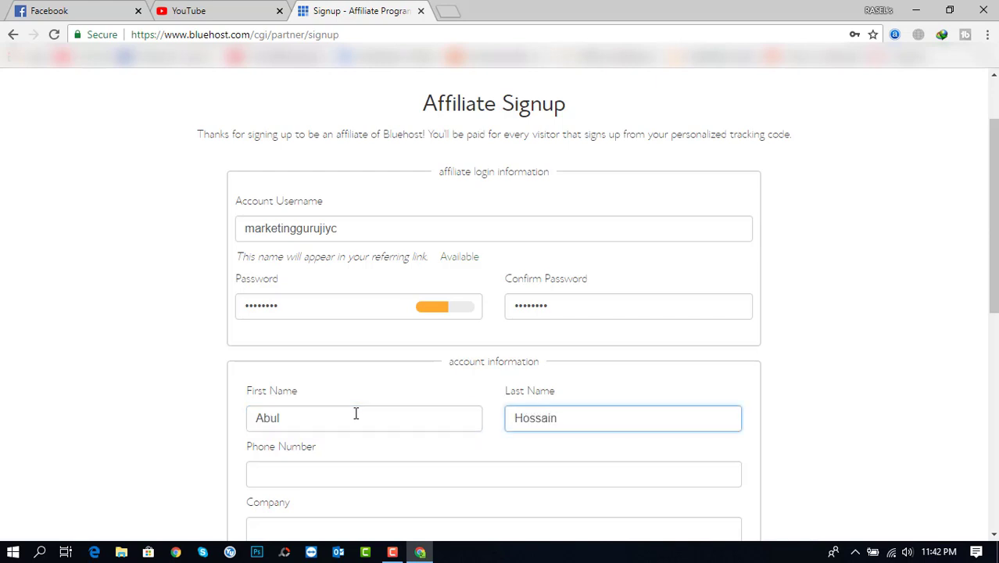
pyautogui.press('Tab')
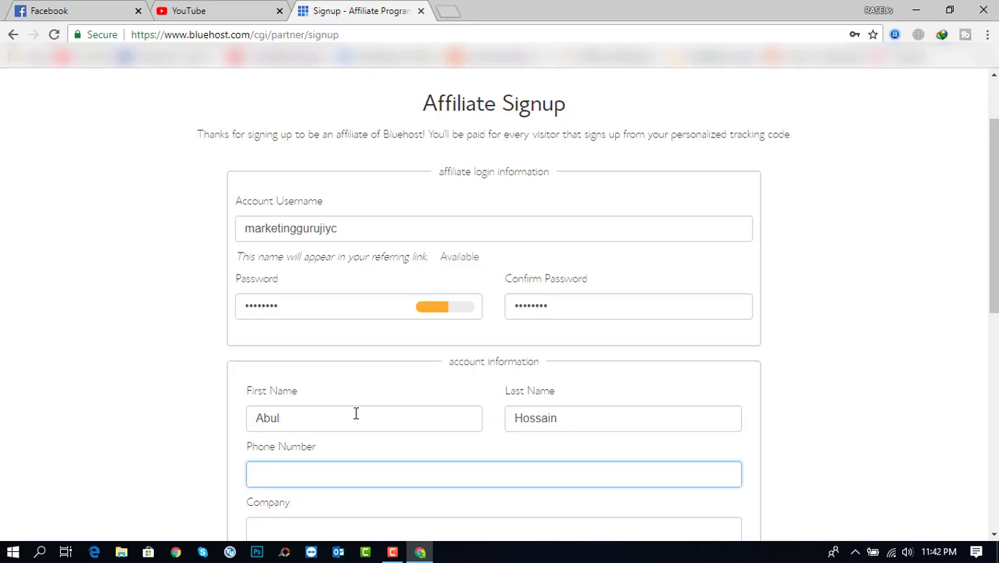
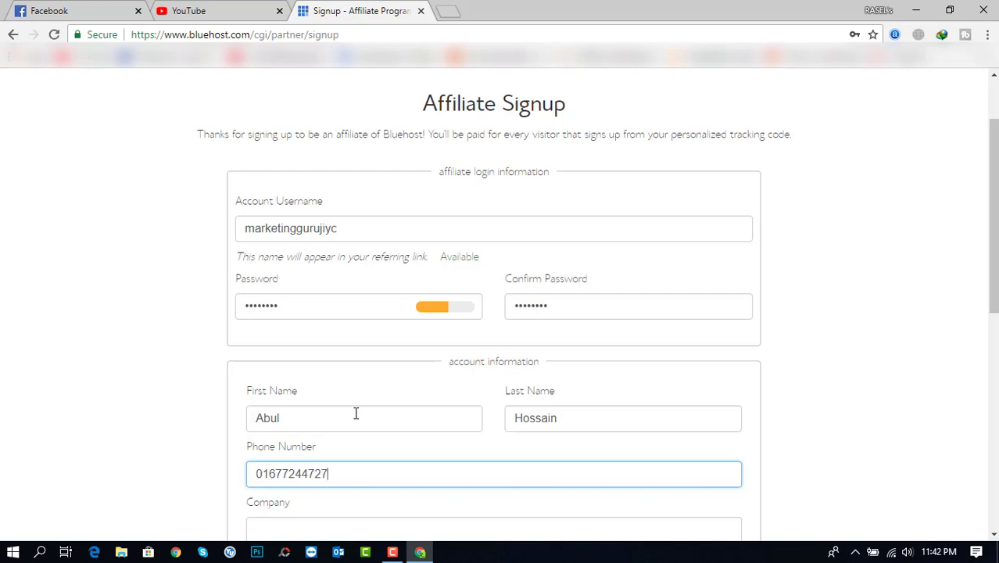
# Enter the company name and autofill the address fields from the saved address
pyautogui.moveTo(993, 209); pyautogui.dragTo(994, 283)
pyautogui.click(453, 345)
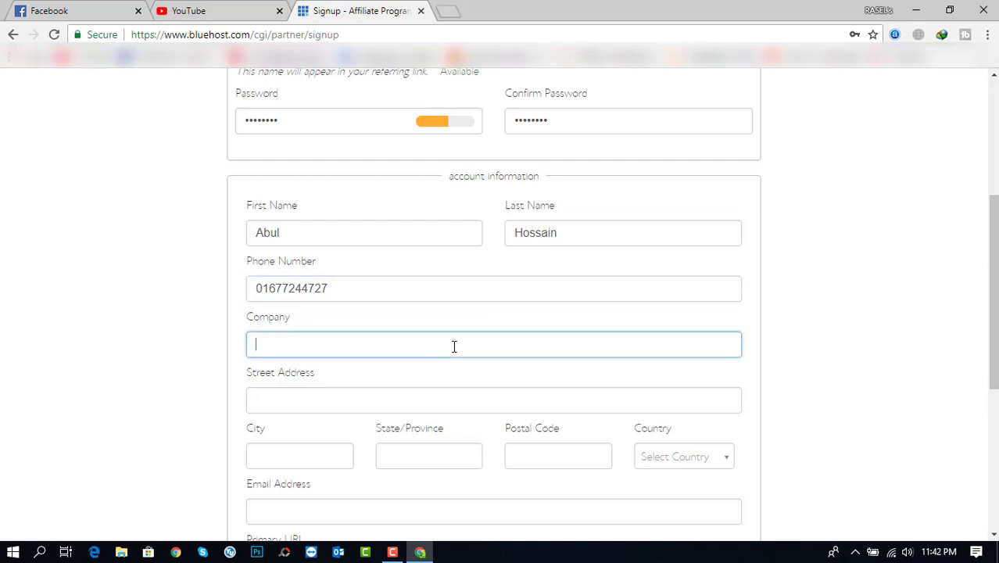
pyautogui.write("RASEL's Marketing")
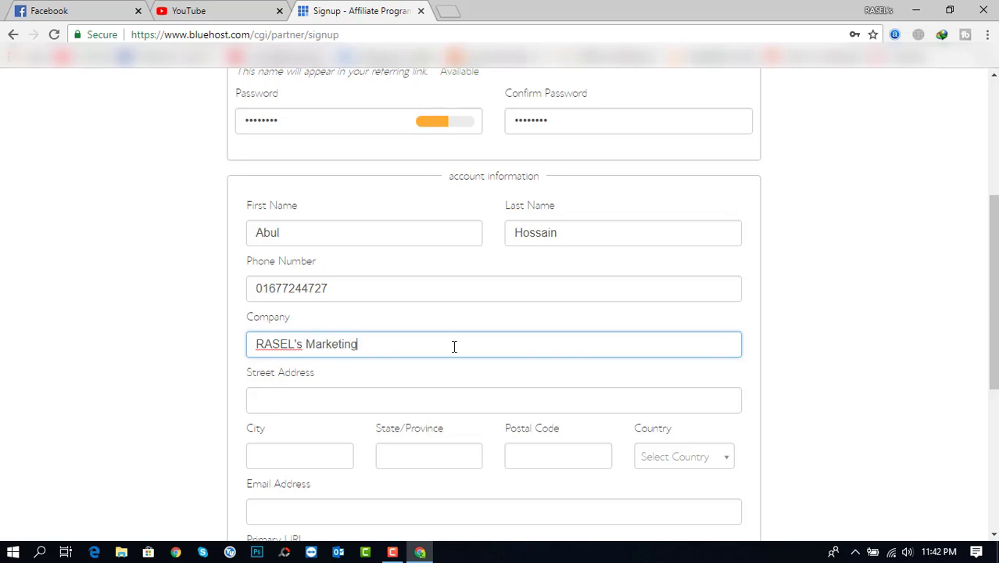
pyautogui.write(' Place')
pyautogui.click(352, 395)
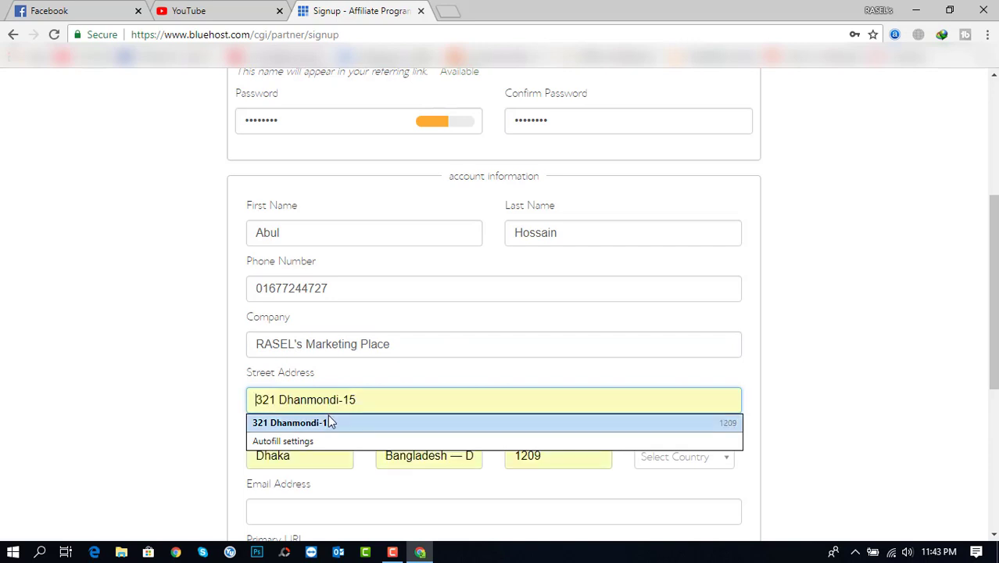
pyautogui.click(326, 422)
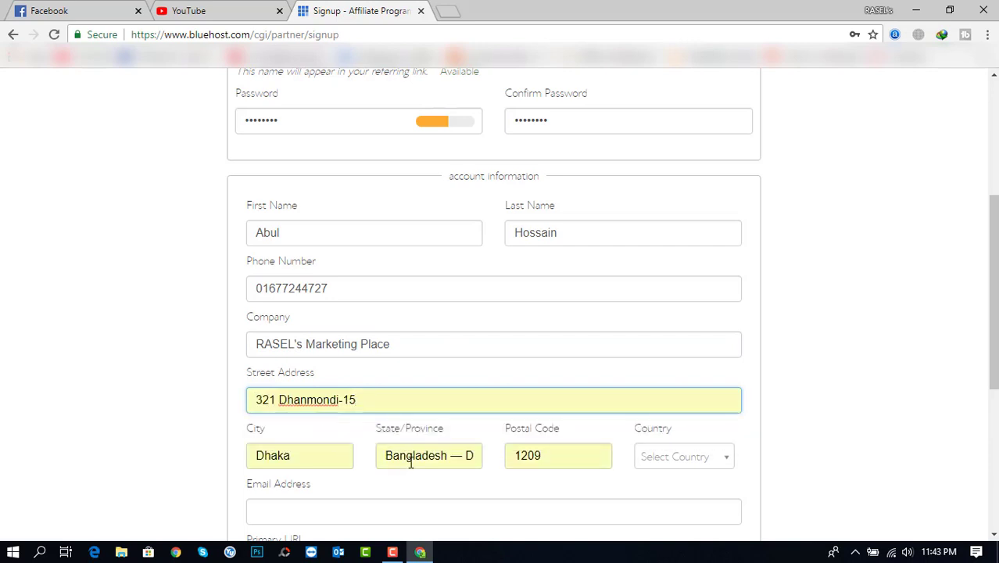
# Remove the autofilled 'Bangladesh' prefix from State/Province and replace it with the correct area name
pyautogui.click(466, 454)
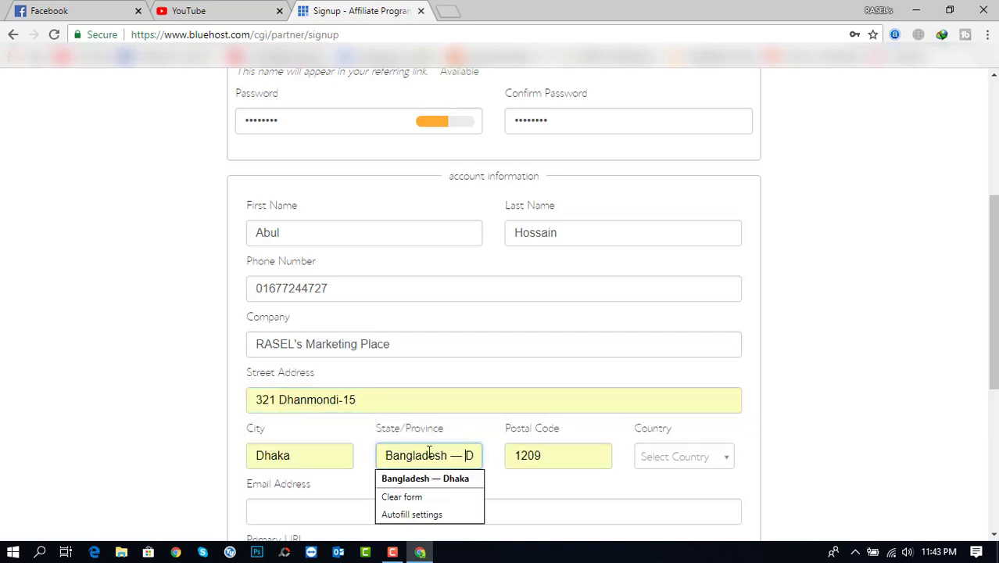
pyautogui.moveTo(467, 454); pyautogui.dragTo(386, 453)
pyautogui.press('BackSpace')
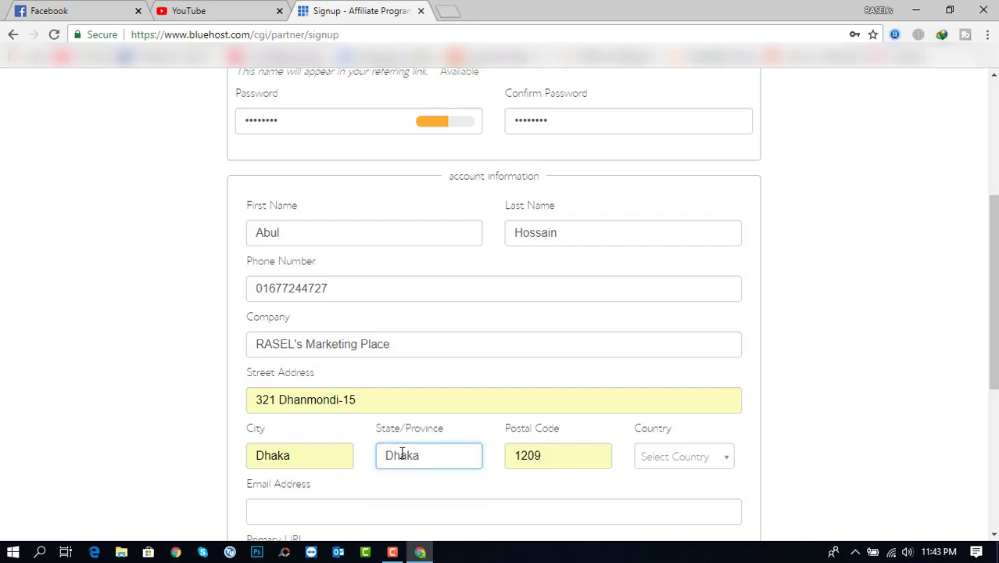
pyautogui.doubleClick(409, 454)
pyautogui.write('Dhanmondi')
# Set the Country to Bangladesh
pyautogui.click(711, 466)
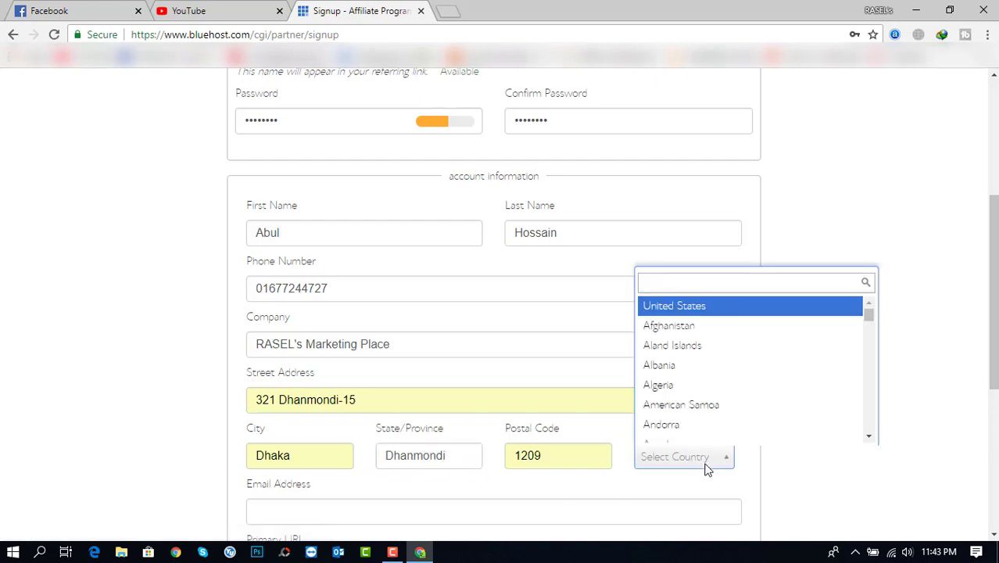
pyautogui.write('b')
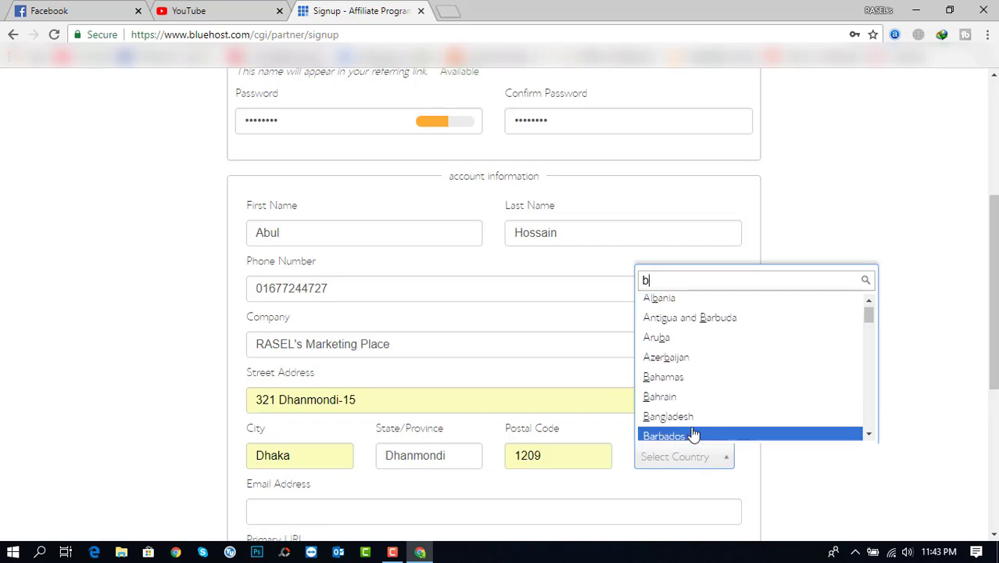
pyautogui.click(691, 420)
pyautogui.moveTo(994, 286); pyautogui.dragTo(995, 334)
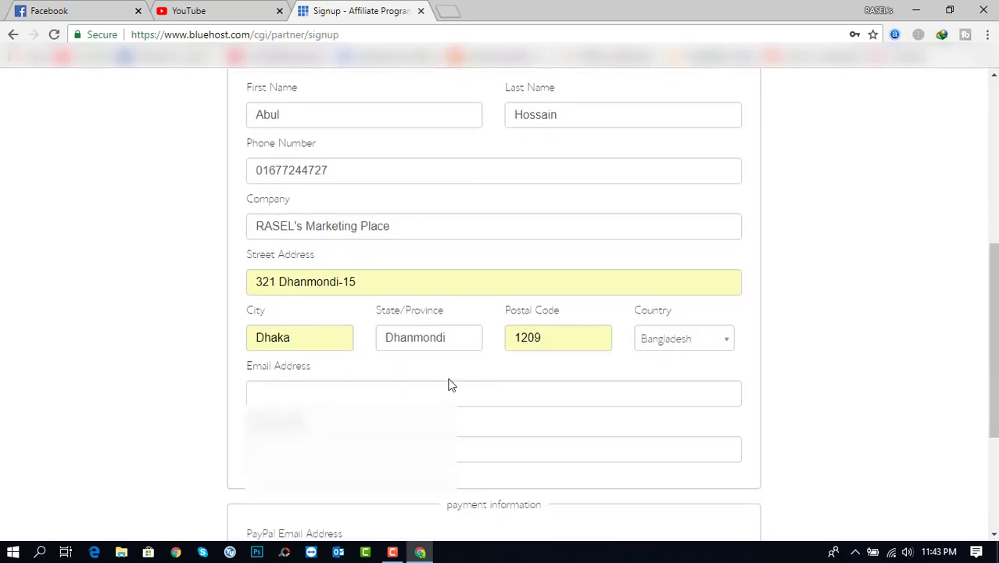
# Type the contact e-mail address into the Email Address field
pyautogui.click(428, 397)
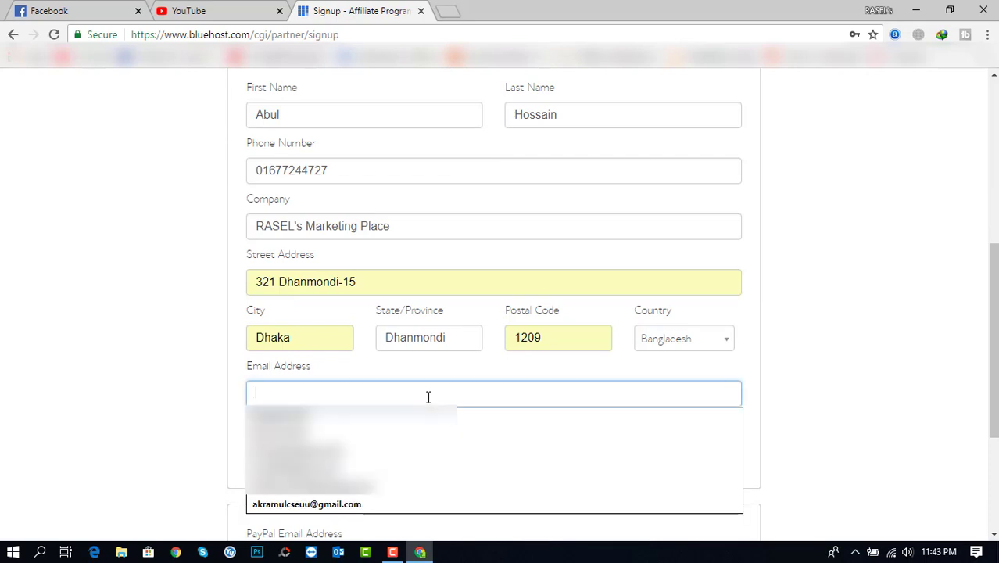
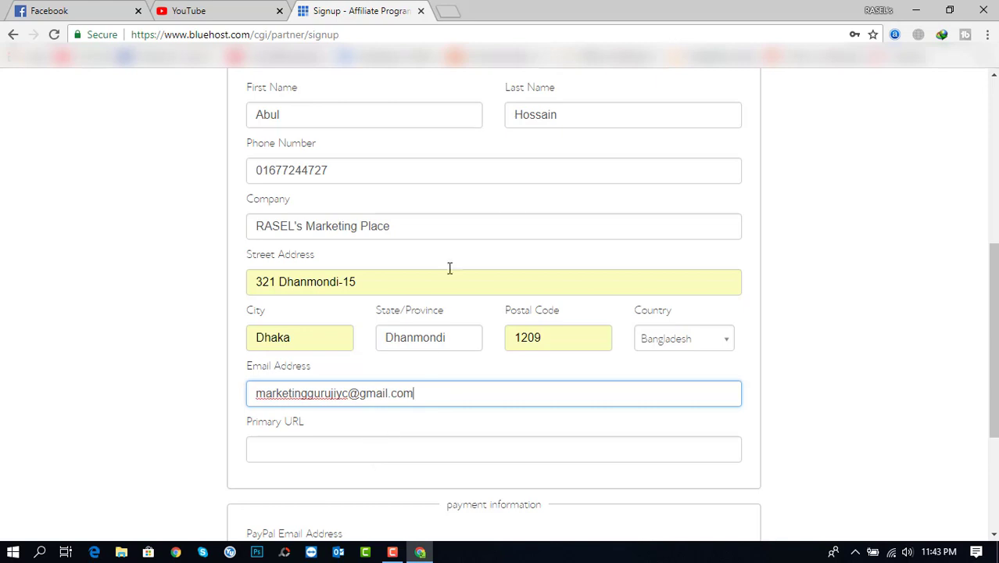
pyautogui.rightClick(576, 55)
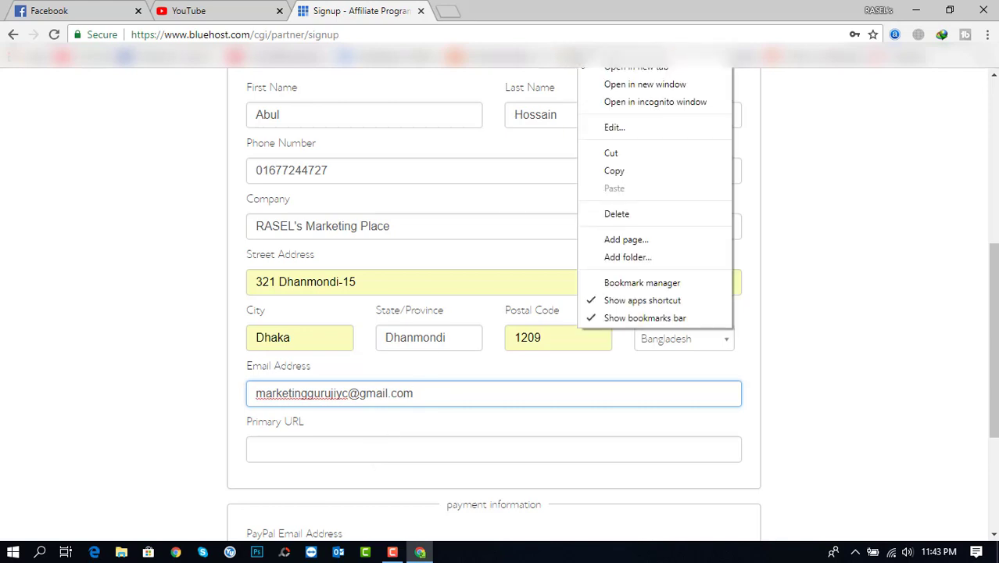
pyautogui.click(617, 169)
# Paste the website address into the Primary URL field
pyautogui.click(285, 458)
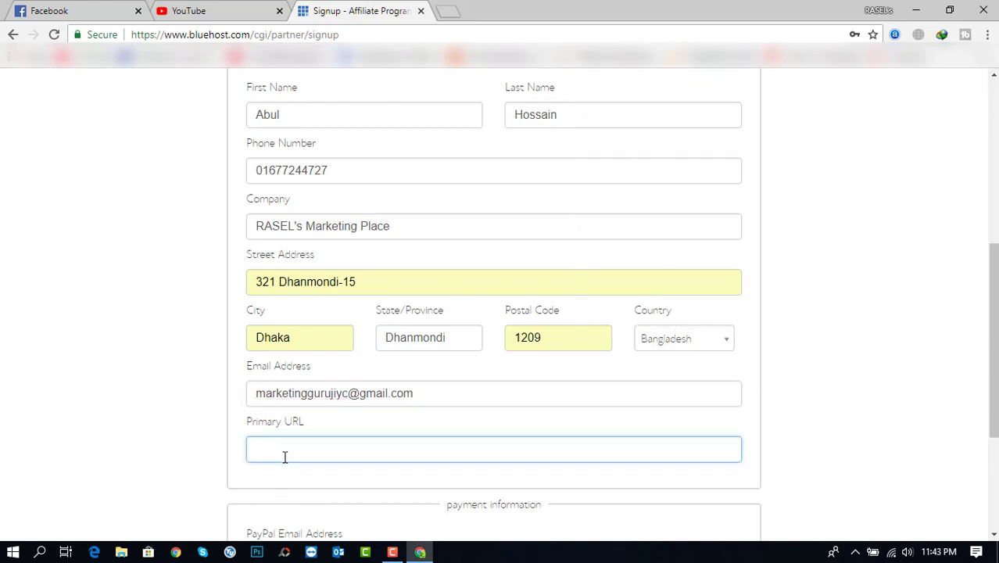
pyautogui.write('https://raselsmarketingplace.com/')
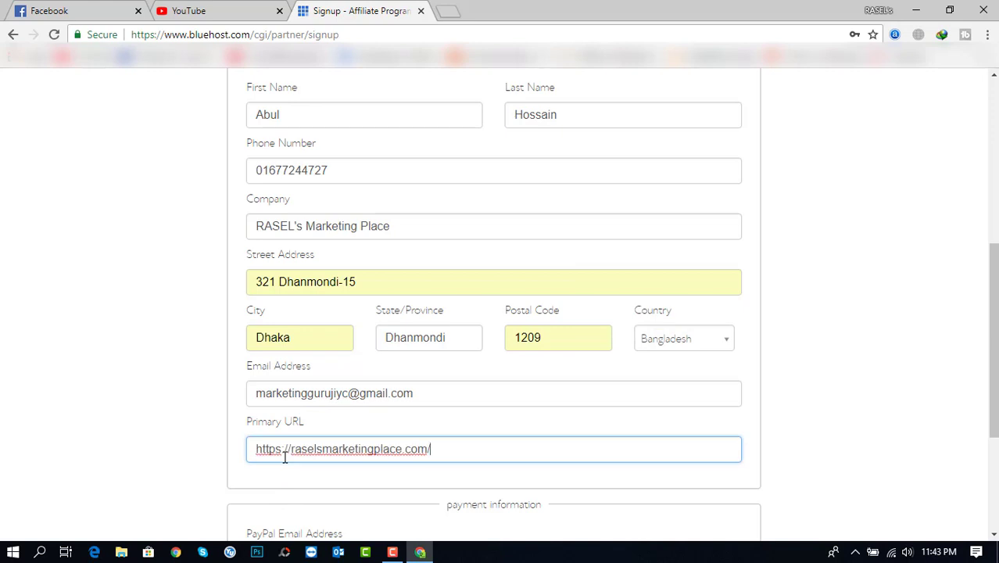
pyautogui.click(866, 353)
pyautogui.moveTo(995, 290); pyautogui.dragTo(994, 335)
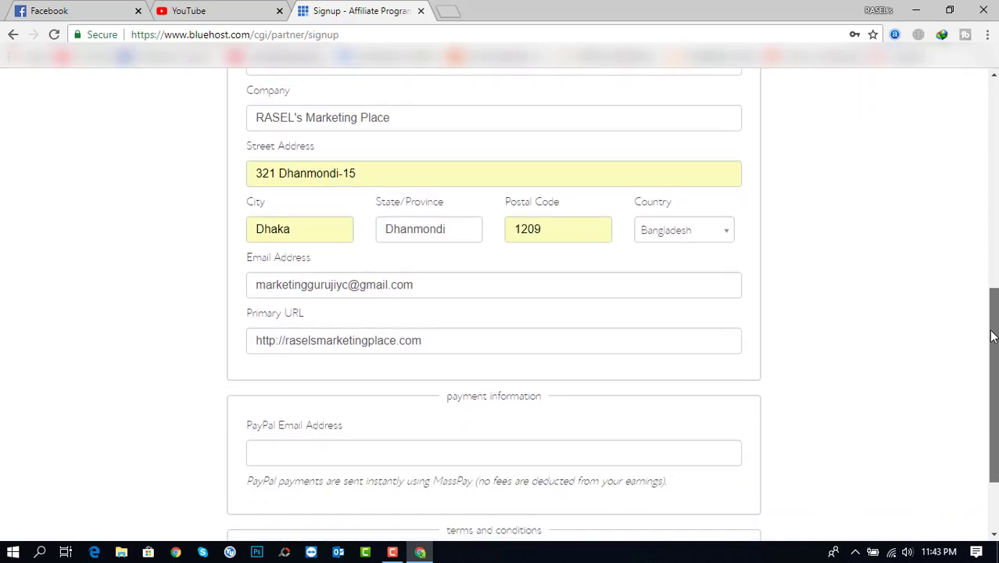
# Enter the PayPal payment e-mail address and scroll through the form to check it
pyautogui.click(384, 460)
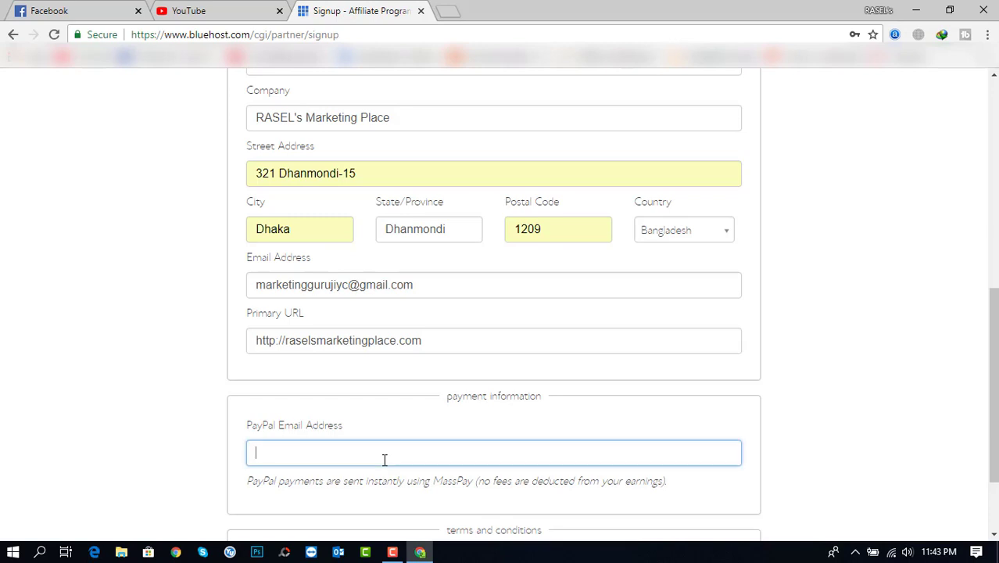
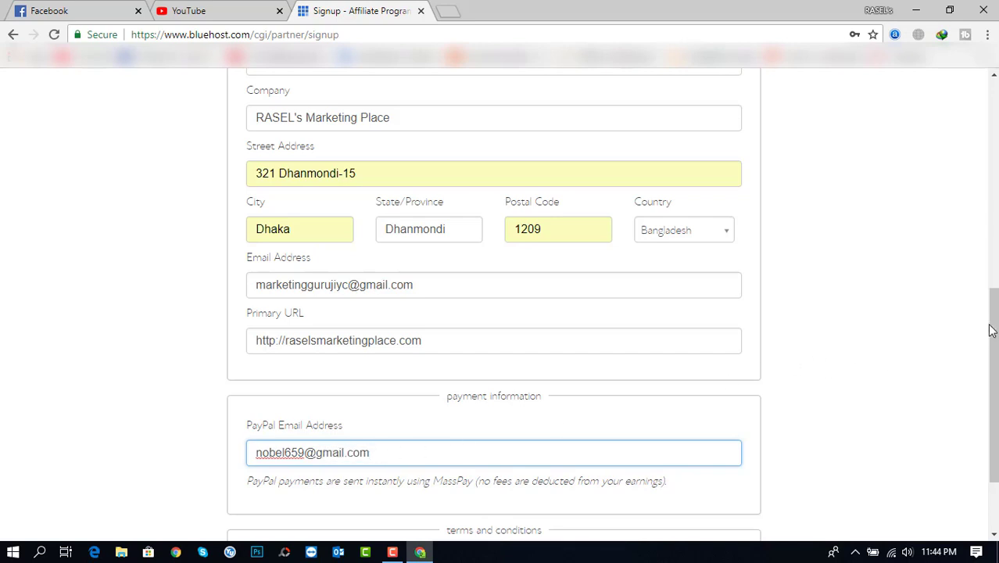
pyautogui.moveTo(994, 331); pyautogui.dragTo(994, 372)
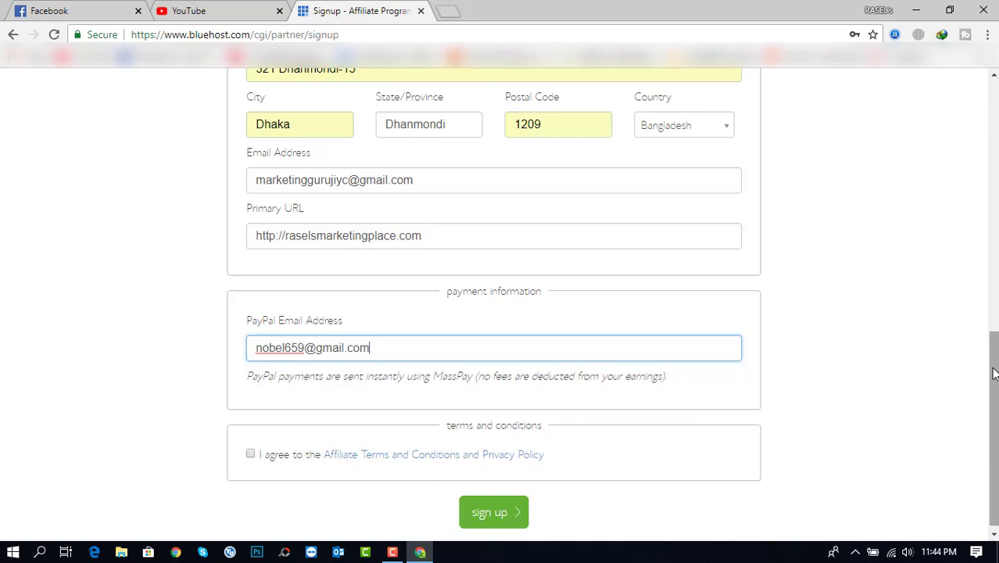
pyautogui.scroll(4, 995, 374)
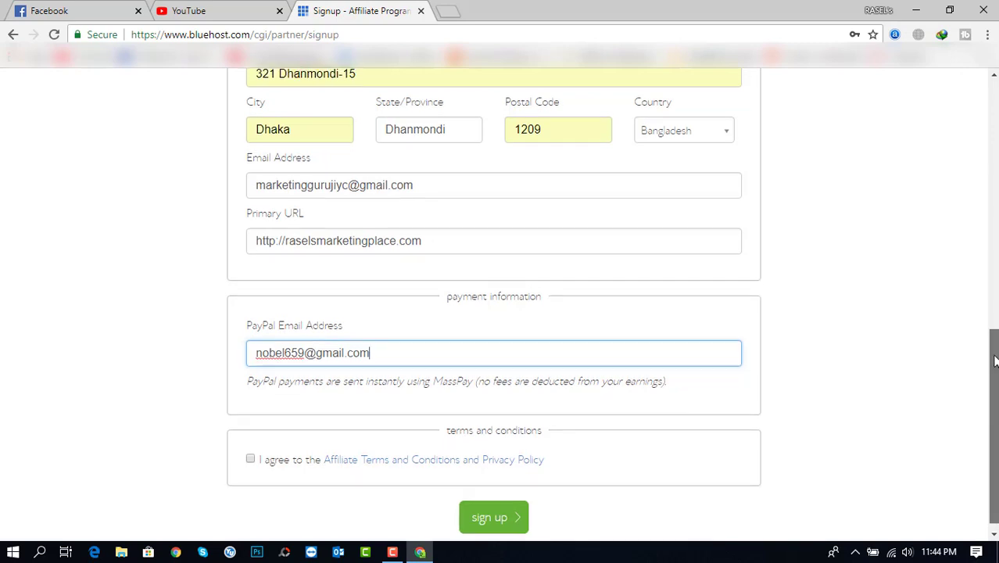
pyautogui.scroll(3, 612, 302)
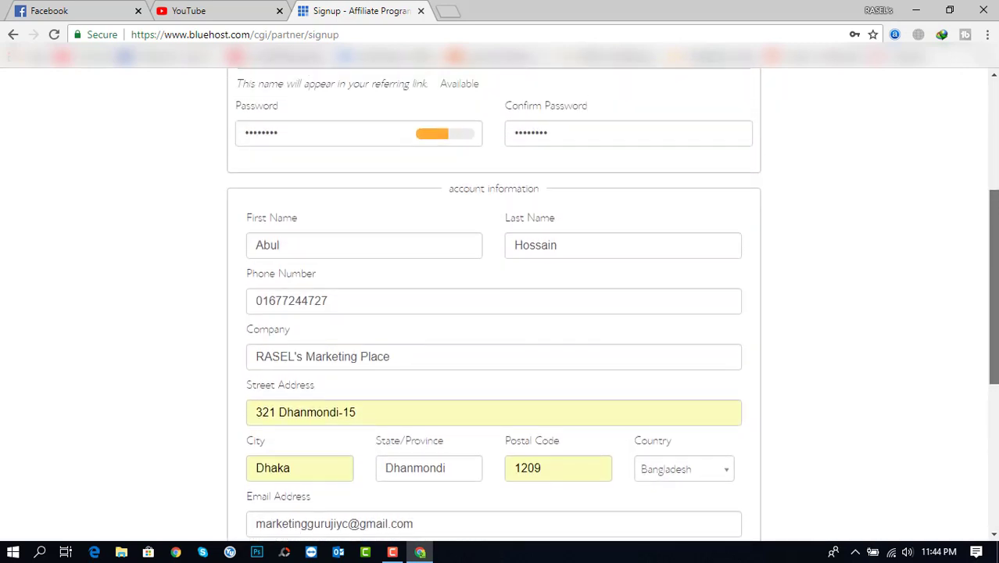
pyautogui.scroll(-6, 995, 378)
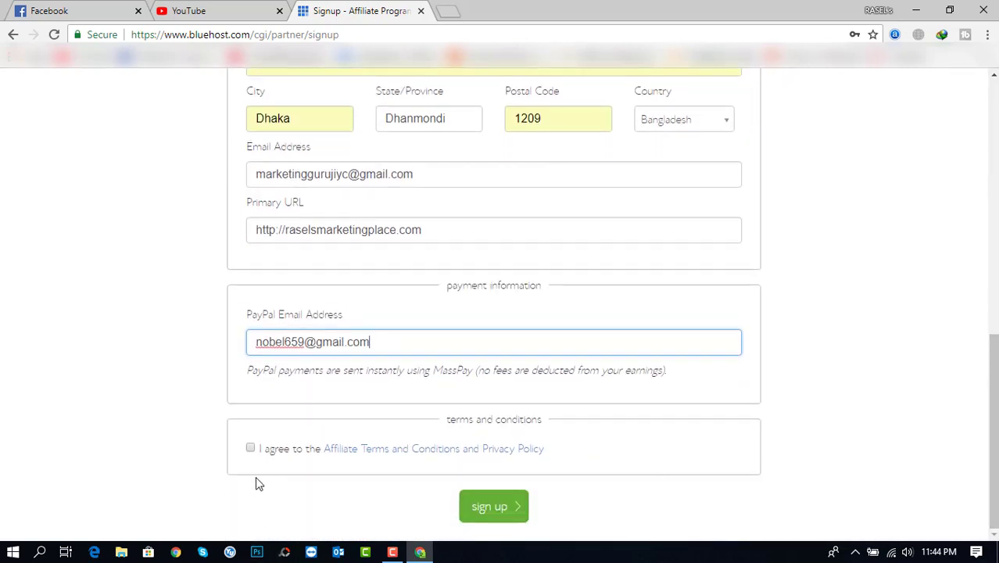
# Agree to the Affiliate Terms and Conditions and submit the signup
pyautogui.click(250, 449)
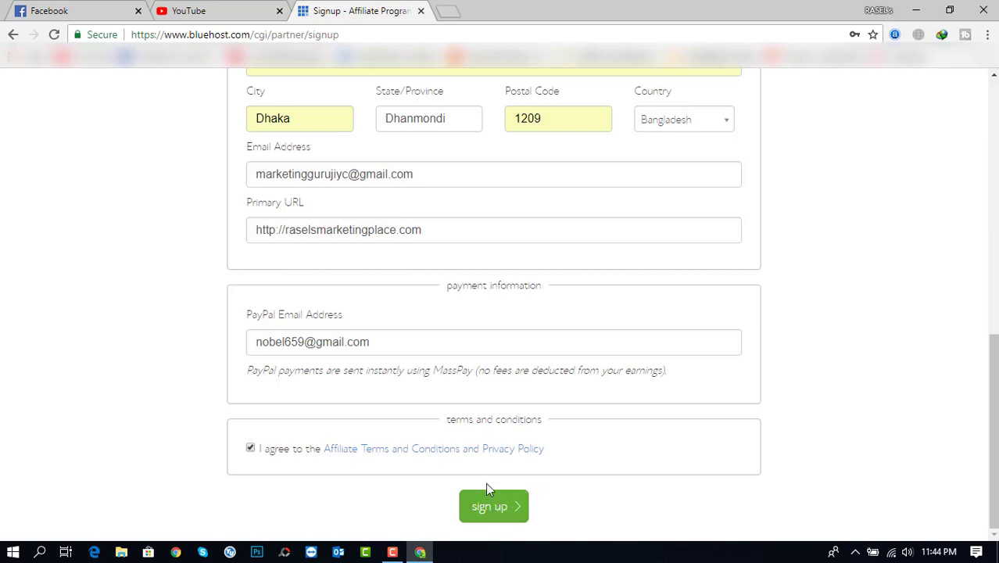
pyautogui.click(514, 507)
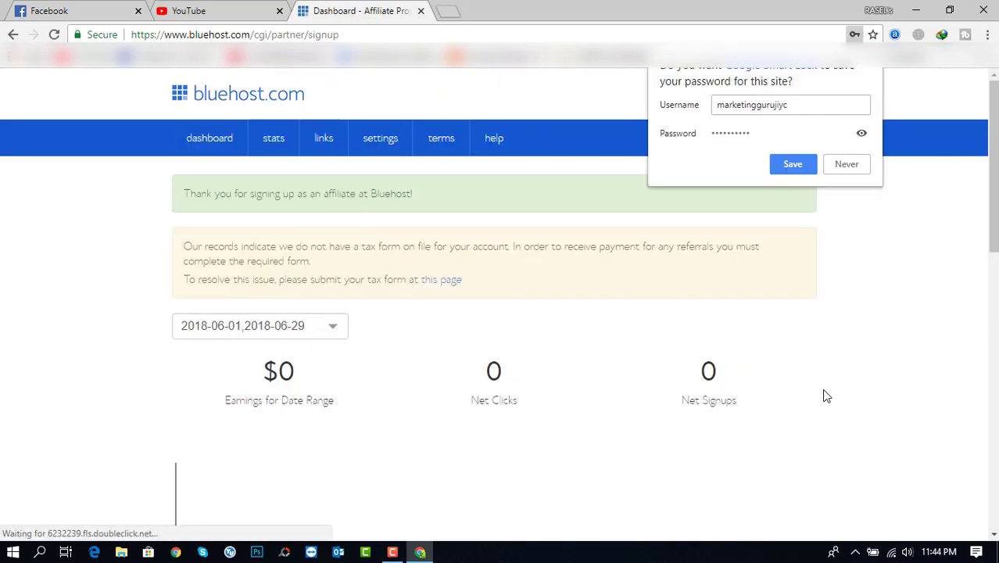
# Dismiss Chrome's save-password prompt and open the Pay Period stats page
pyautogui.click(852, 365)
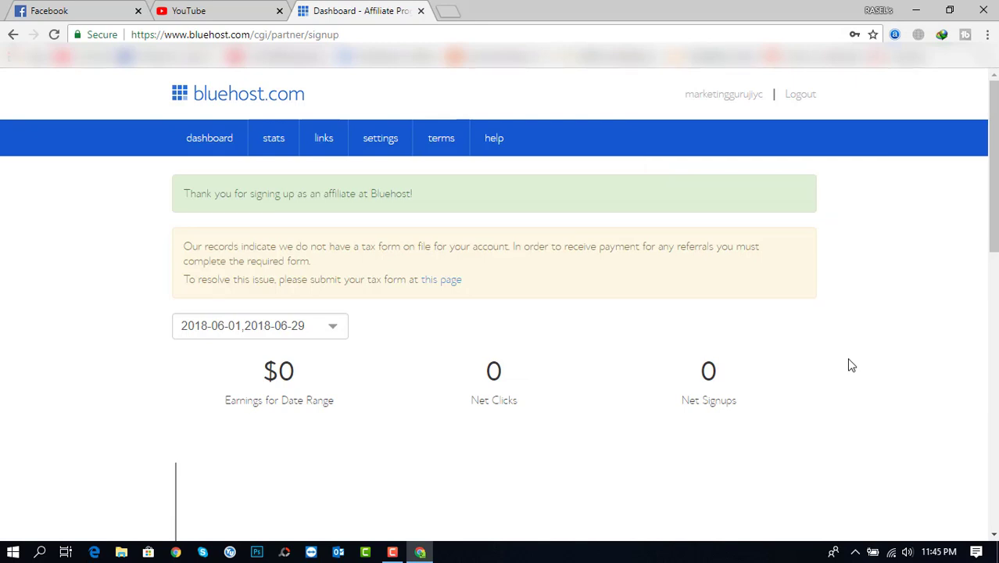
pyautogui.moveTo(994, 225)
pyautogui.mouseDown()
pyautogui.moveTo(971, 508)
pyautogui.moveTo(976, 227)
pyautogui.mouseUp()
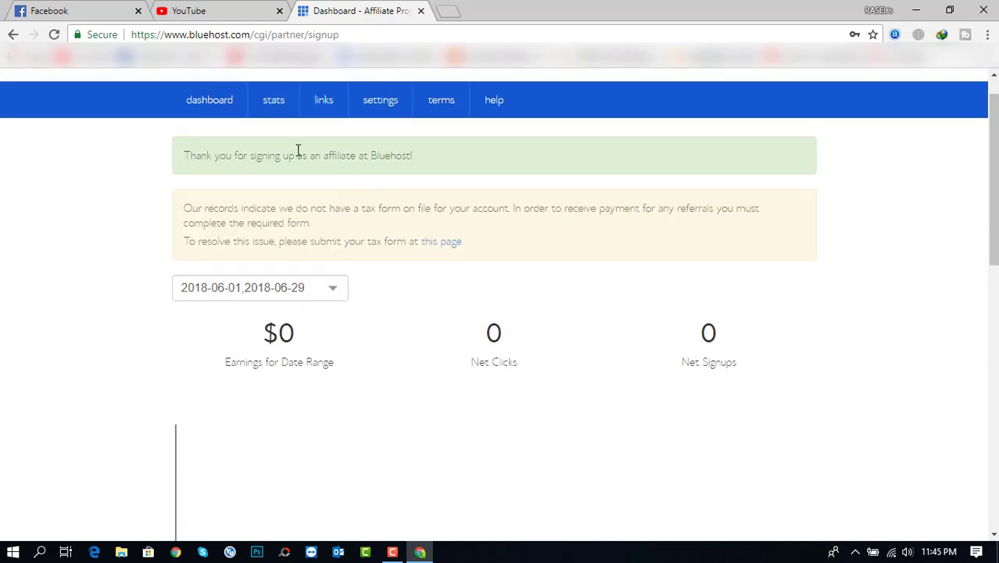
pyautogui.click(273, 108)
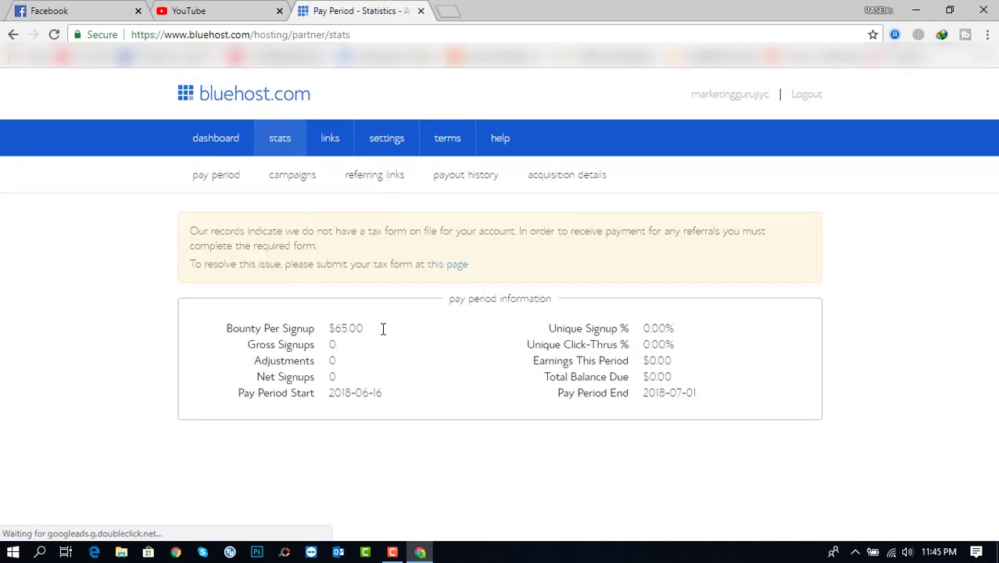
# Highlight the $65.00 bounty per signup, then switch to the referring links view
pyautogui.moveTo(379, 331); pyautogui.dragTo(225, 330)
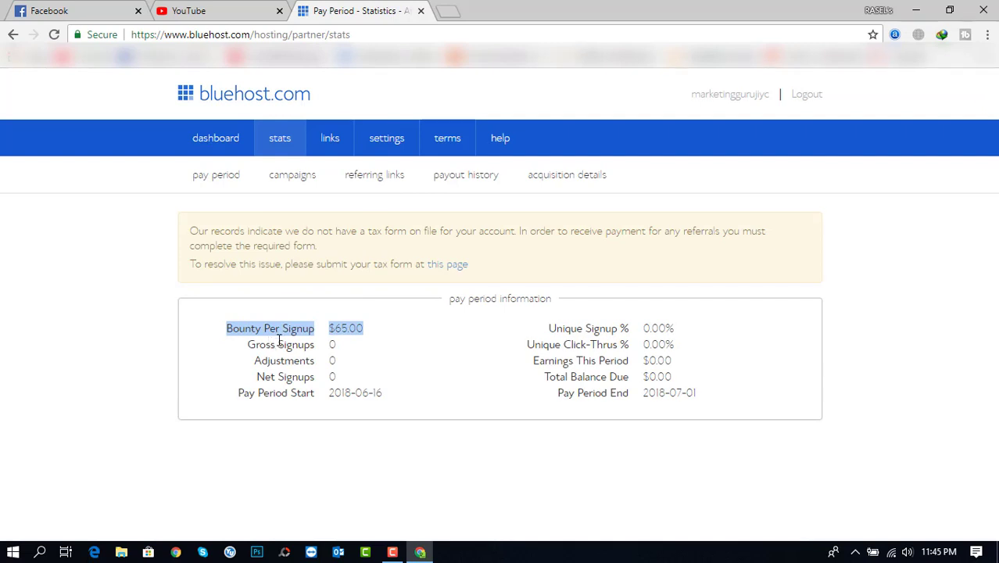
pyautogui.click(370, 374)
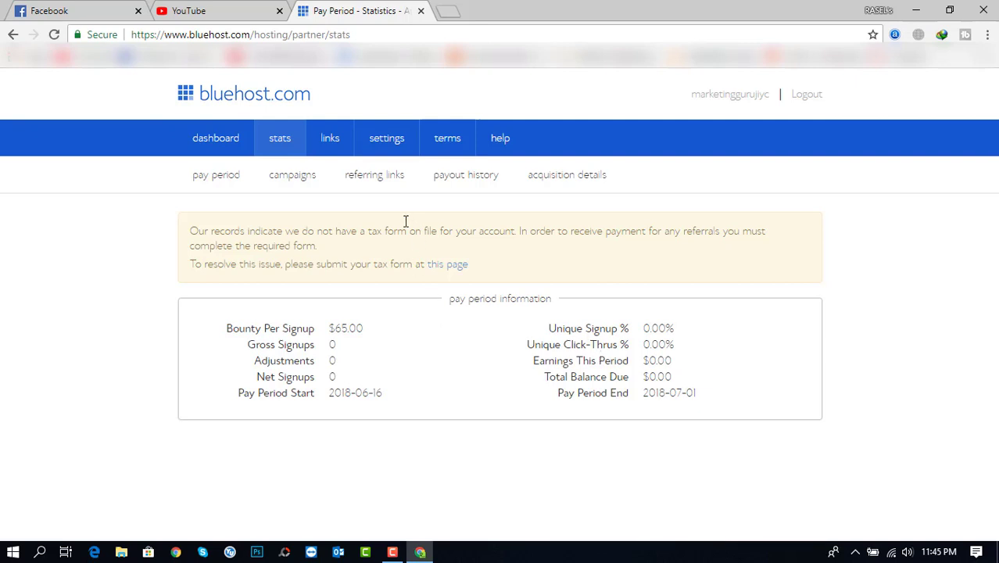
pyautogui.click(379, 185)
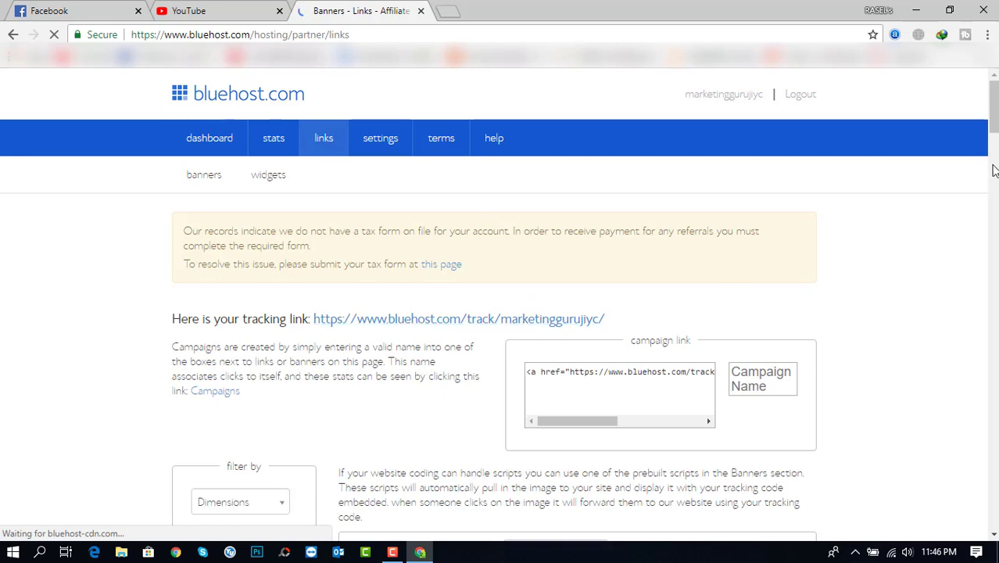
# Scroll through the banners and select all of the campaign link HTML code
pyautogui.scroll(-5, 501, 313)
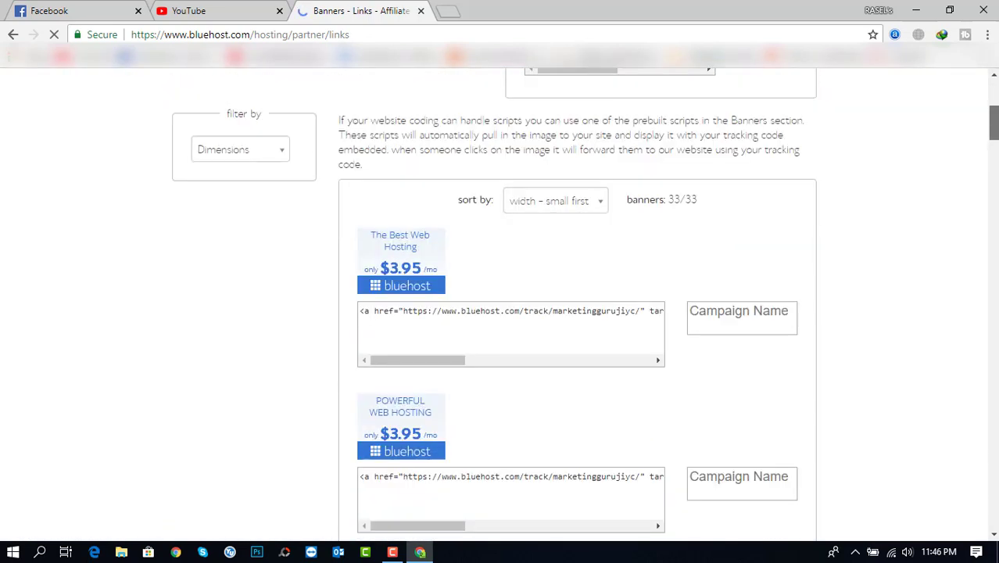
pyautogui.scroll(-1, 996, 158)
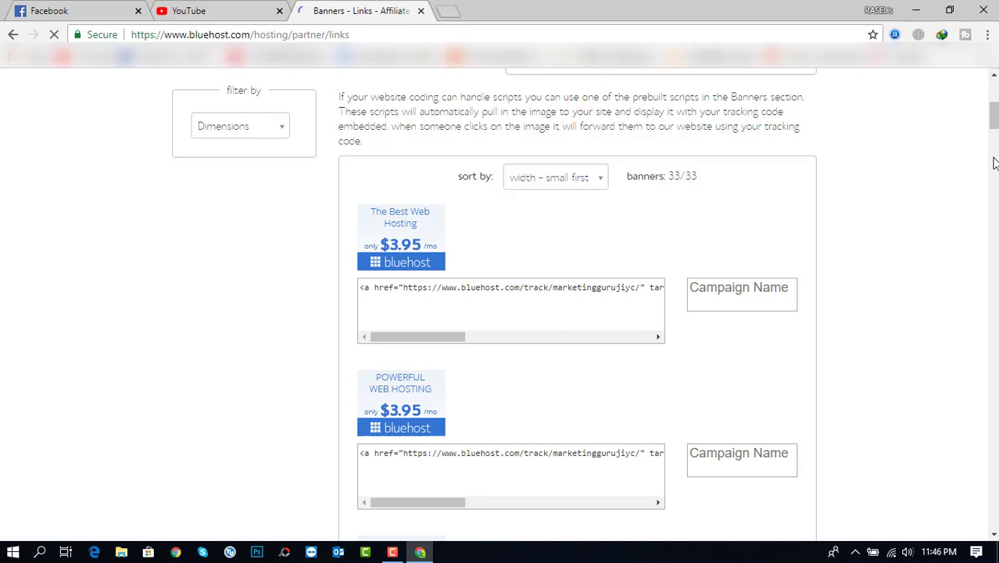
pyautogui.moveTo(994, 117); pyautogui.dragTo(994, 83)
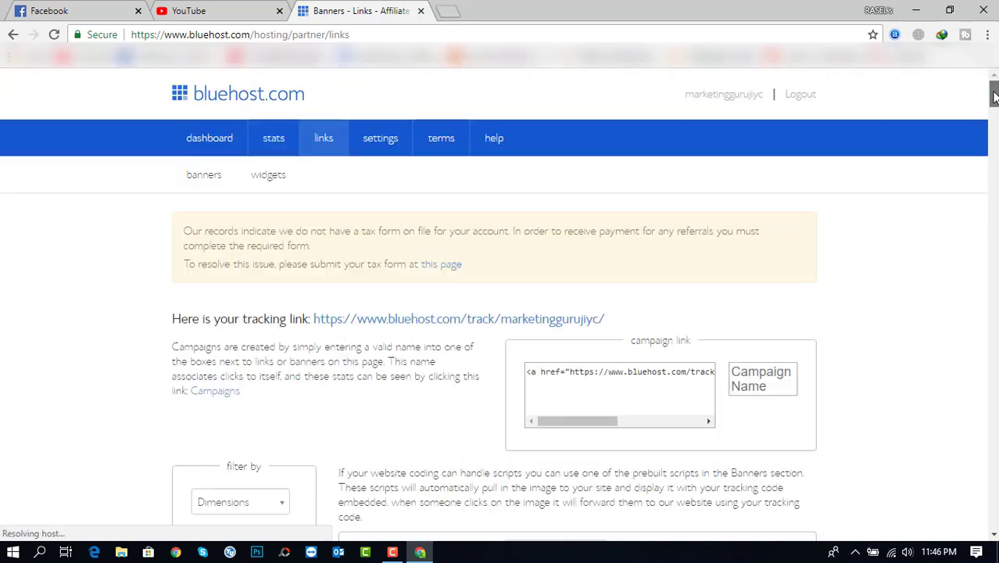
pyautogui.click(686, 369)
pyautogui.hotkey('ctrl', 'a')
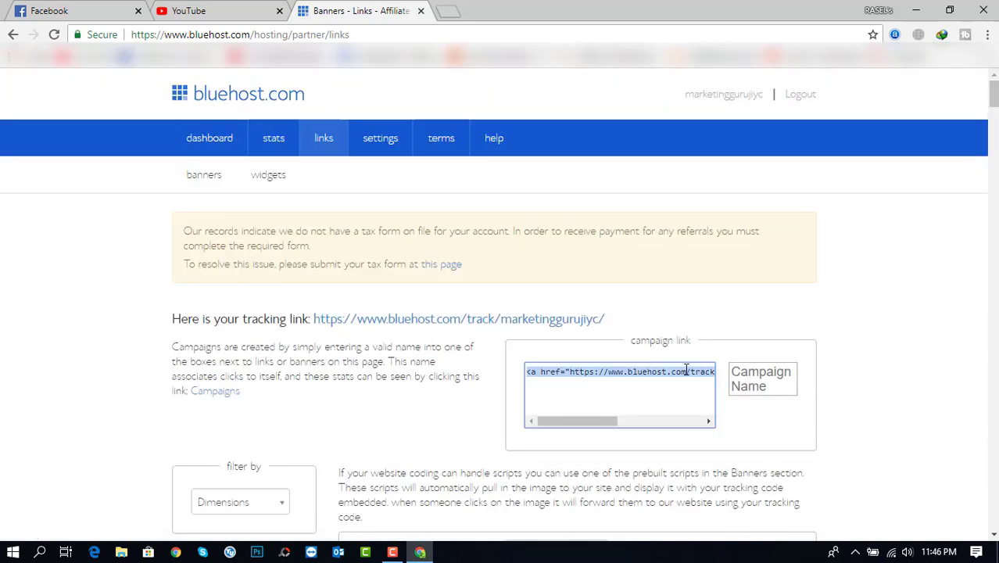
pyautogui.moveTo(605, 421)
pyautogui.mouseDown()
pyautogui.moveTo(677, 424)
pyautogui.moveTo(601, 424)
pyautogui.mouseUp()
pyautogui.click(272, 182)
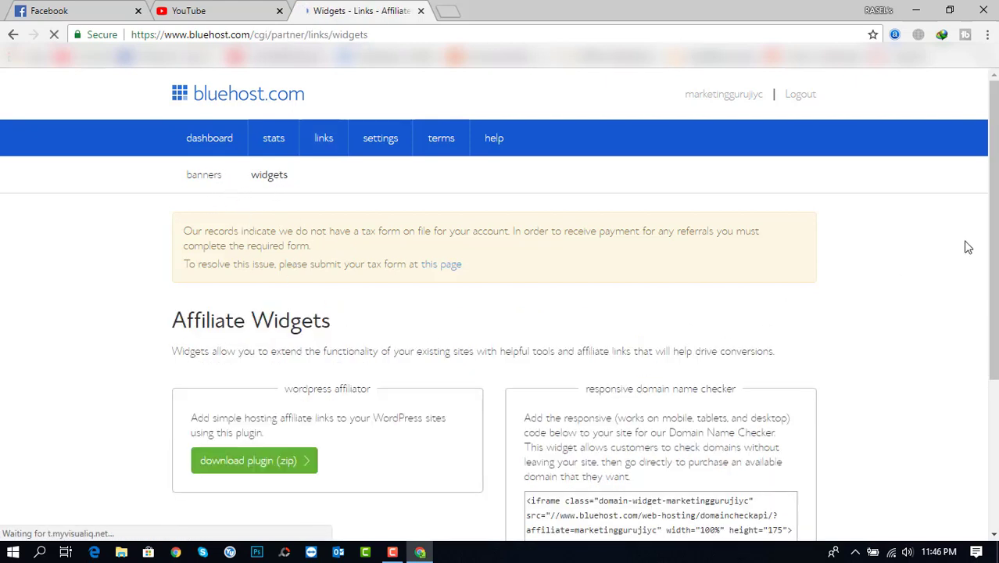
# Read the affiliate terms of service, then return to the June 2018 earnings summary on the dashboard
pyautogui.moveTo(993, 187)
pyautogui.mouseDown()
pyautogui.moveTo(985, 312)
pyautogui.moveTo(991, 192)
pyautogui.mouseUp()
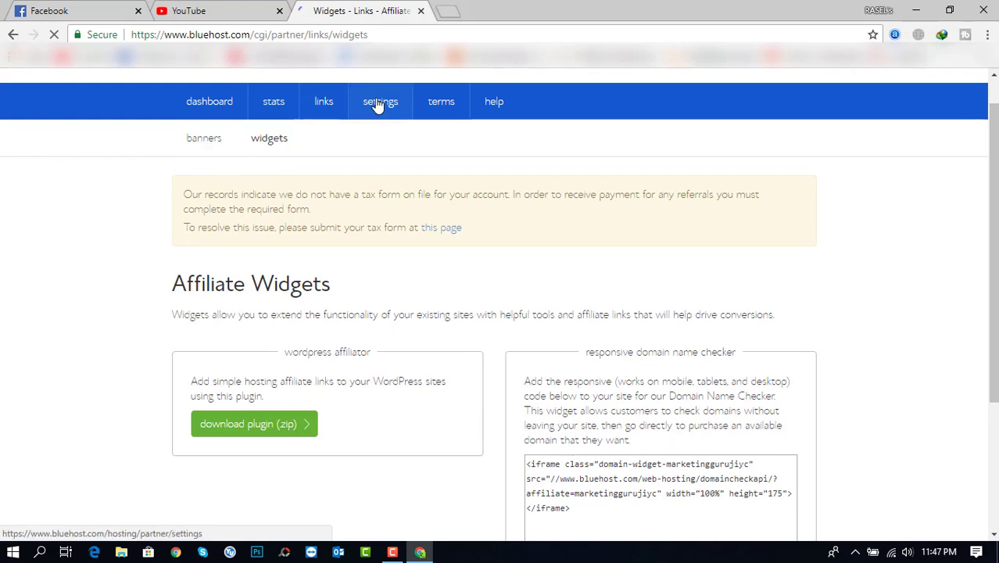
pyautogui.scroll(1, 348, 249)
pyautogui.click(445, 137)
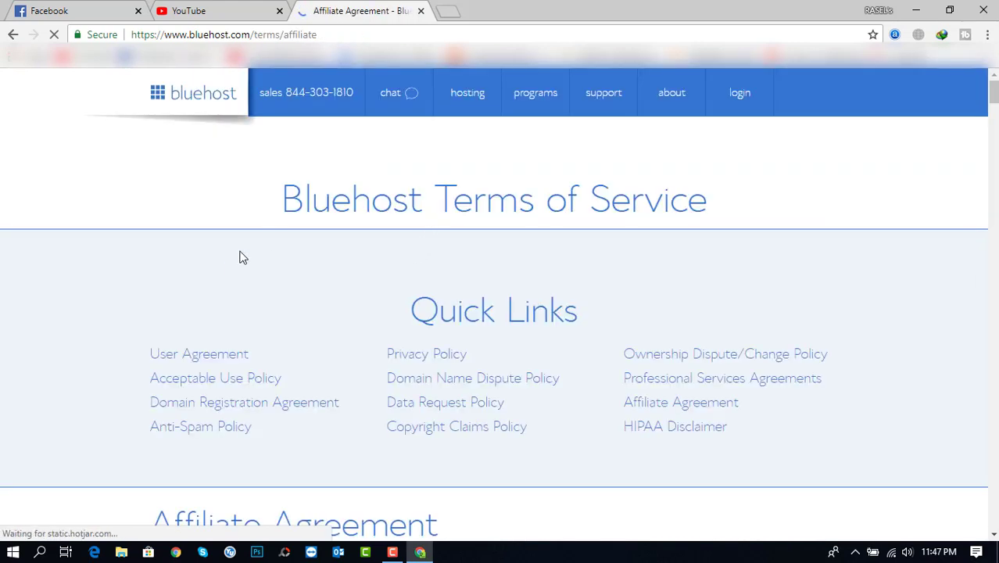
pyautogui.scroll(-1, 236, 287)
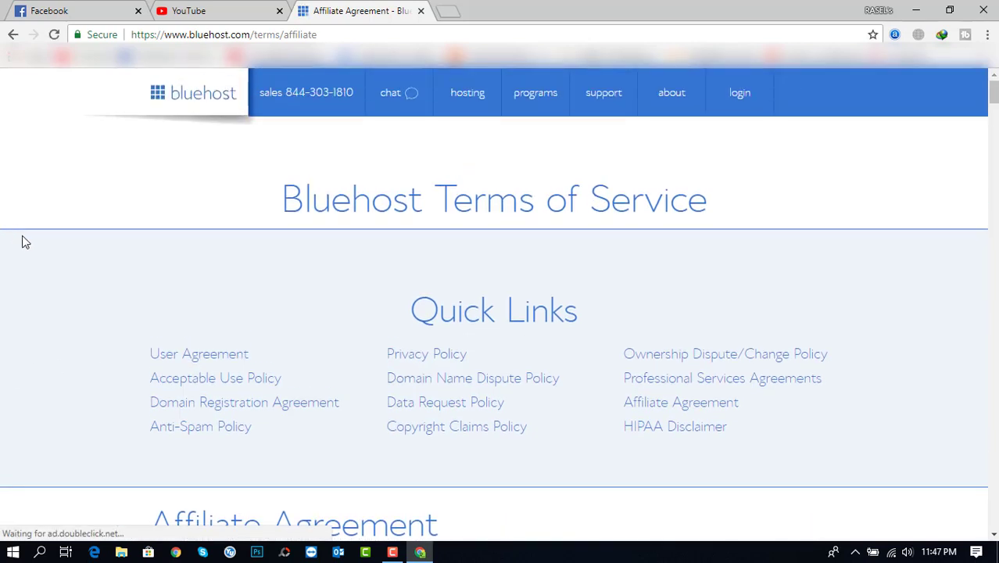
pyautogui.click(12, 35)
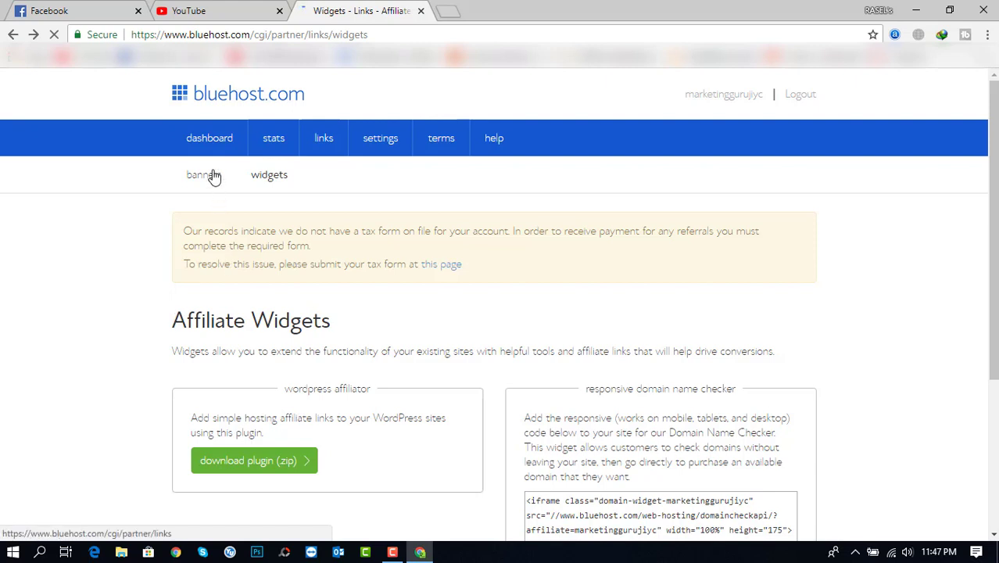
pyautogui.click(210, 143)
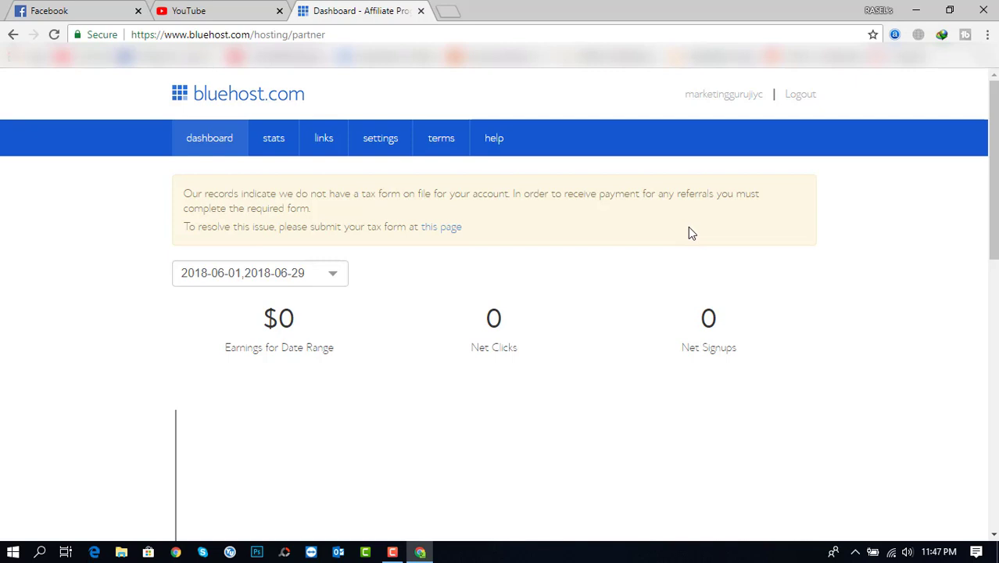
# On the affiliate tax form, answer No to being a U.S. person to reveal the W-8BEN section
pyautogui.click(437, 234)
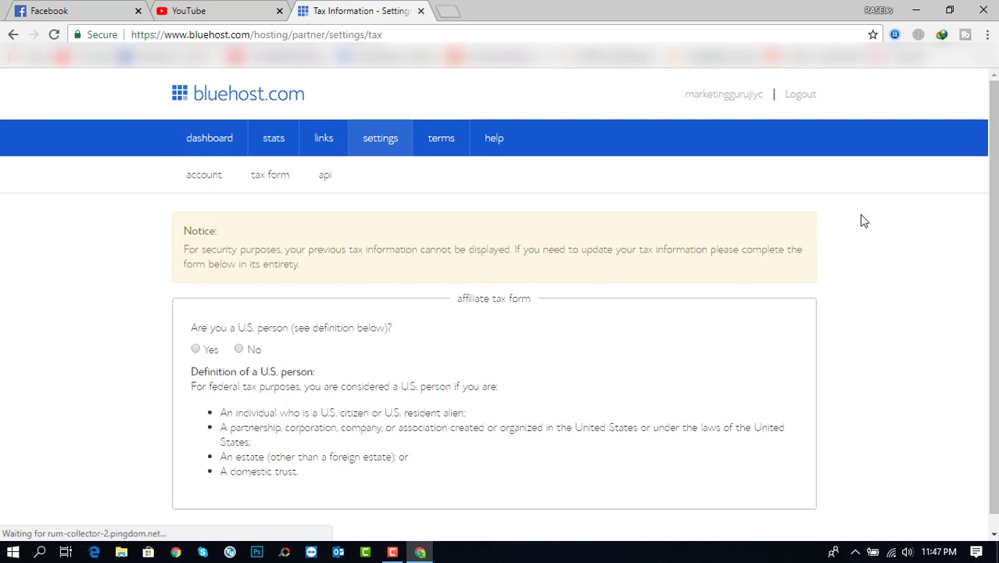
pyautogui.scroll(-1, 992, 241)
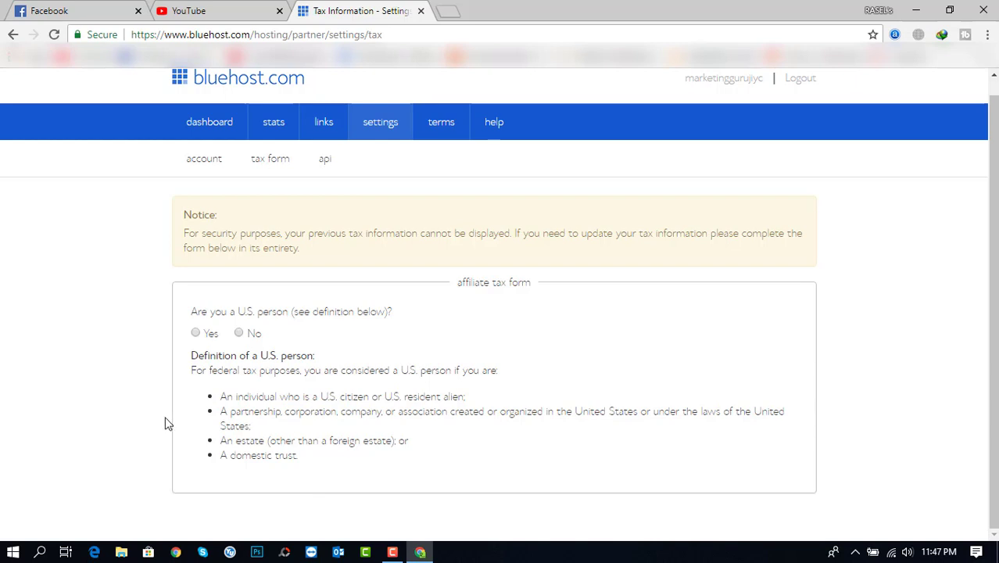
pyautogui.click(239, 333)
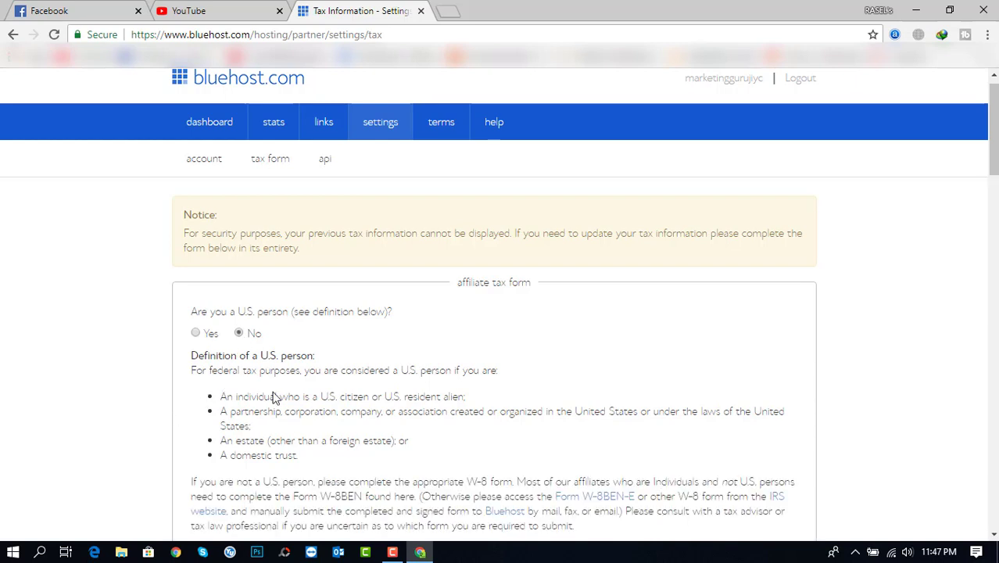
pyautogui.moveTo(995, 176); pyautogui.dragTo(995, 286)
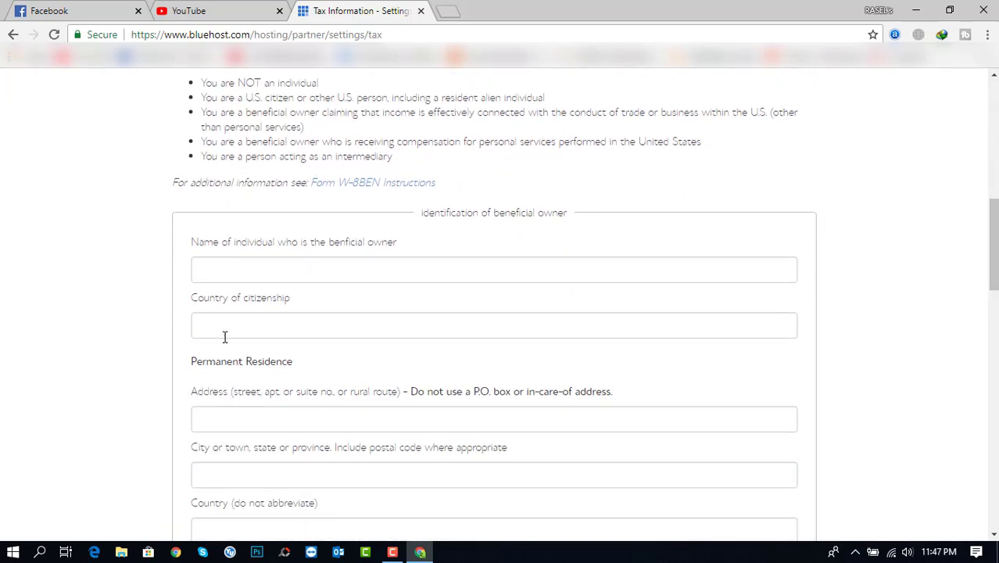
# Enter the beneficial owner's full name and Bangladesh as country of citizenship
pyautogui.click(267, 269)
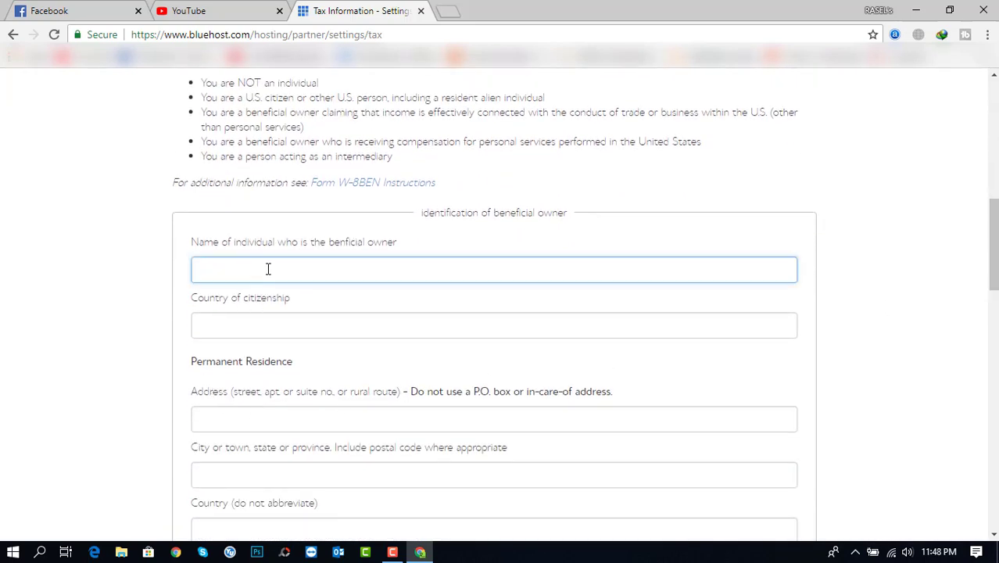
pyautogui.press('Tab')
pyautogui.write('Bangladesh')
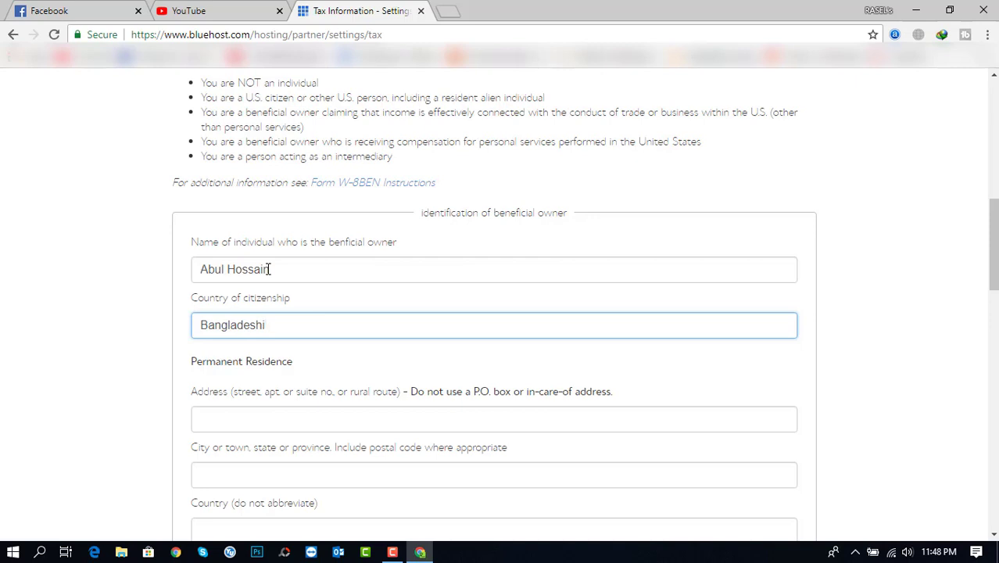
# Fill the permanent residence street address and city from the saved autofill entry
pyautogui.click(277, 422)
pyautogui.click(275, 442)
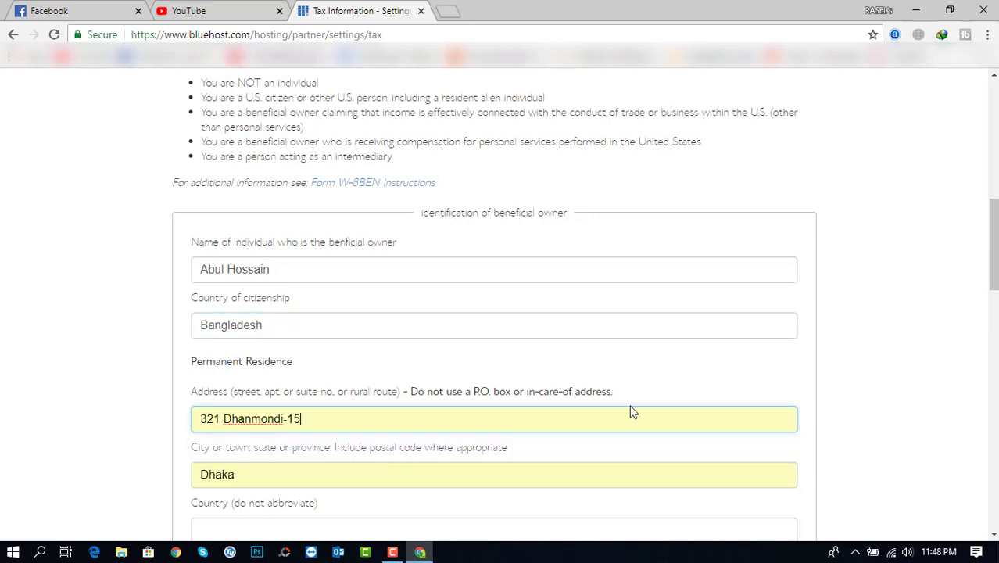
pyautogui.moveTo(994, 253); pyautogui.dragTo(995, 276)
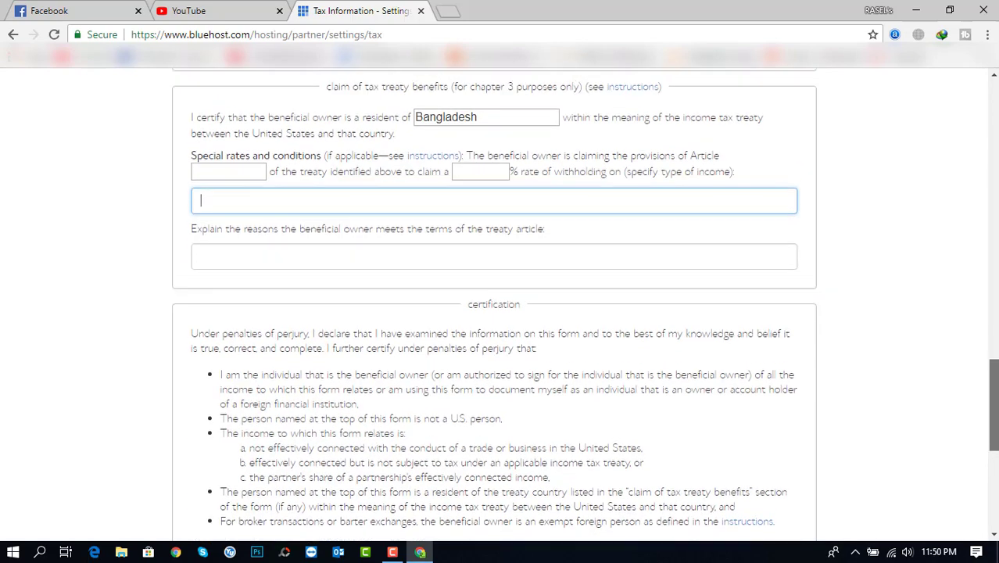
pyautogui.scroll(1, 500, 305)
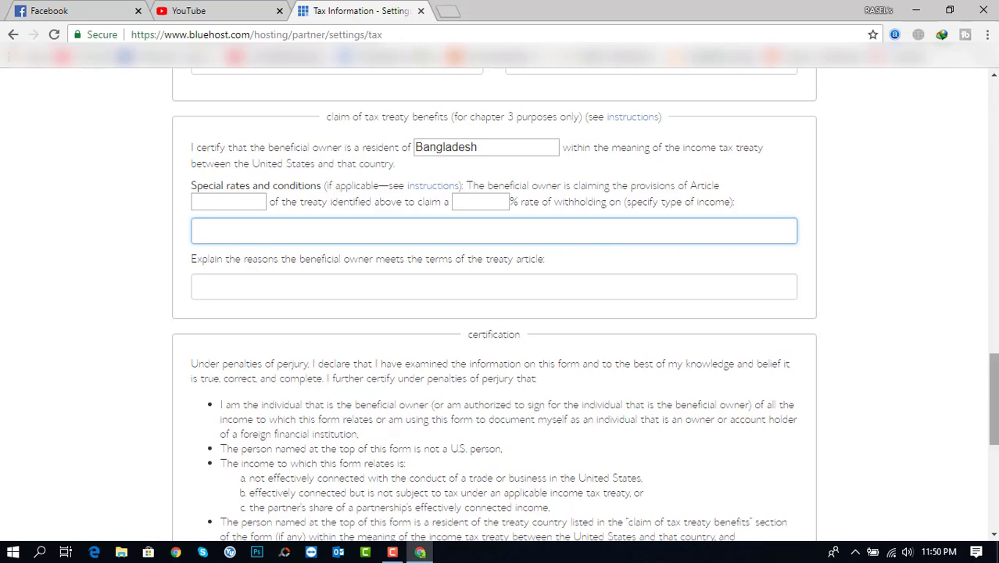
# Tick the 'YES, I have read and acknowledge' certification box and sign with the owner's full name
pyautogui.scroll(-3, 838, 450)
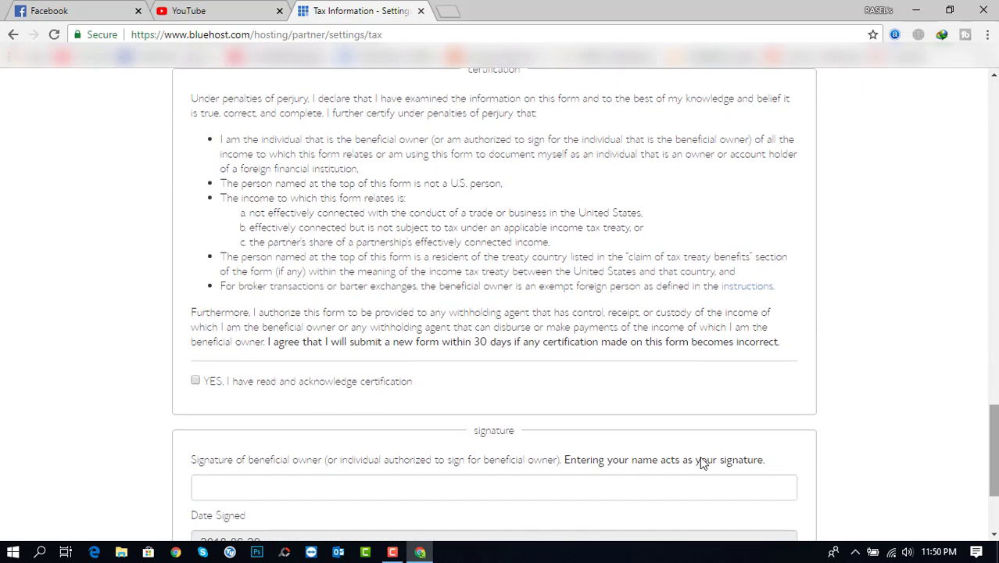
pyautogui.click(196, 382)
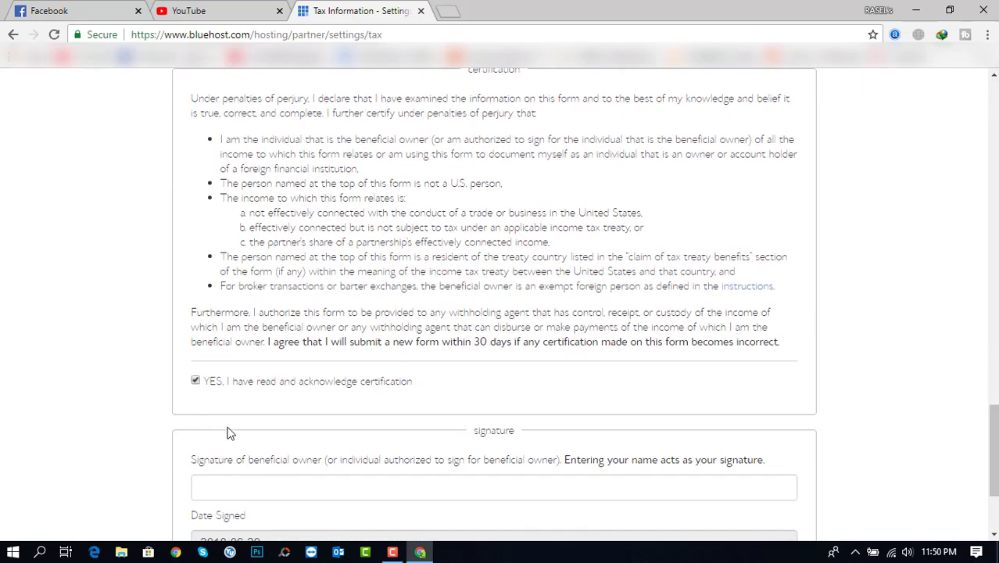
pyautogui.scroll(-2, 994, 461)
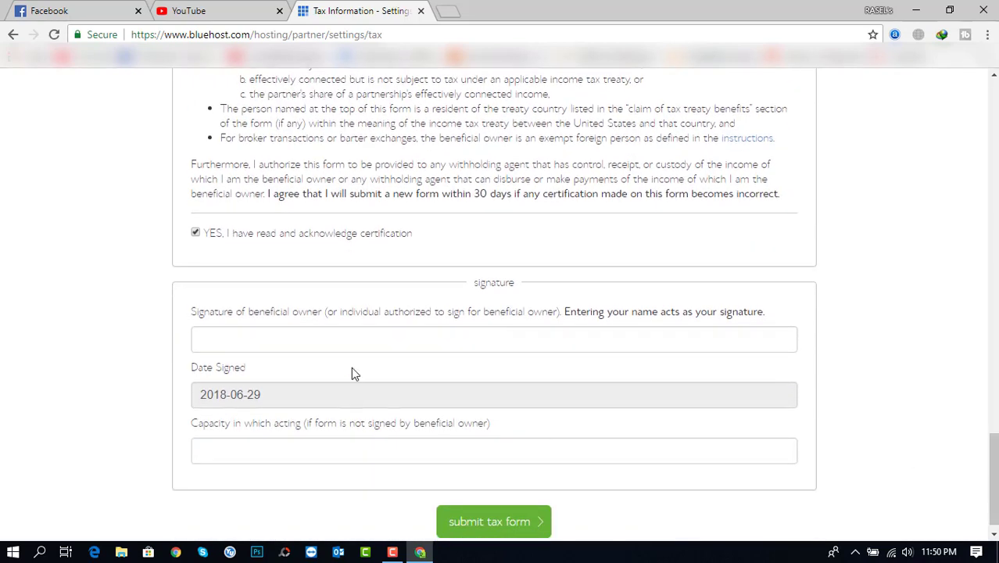
pyautogui.click(355, 344)
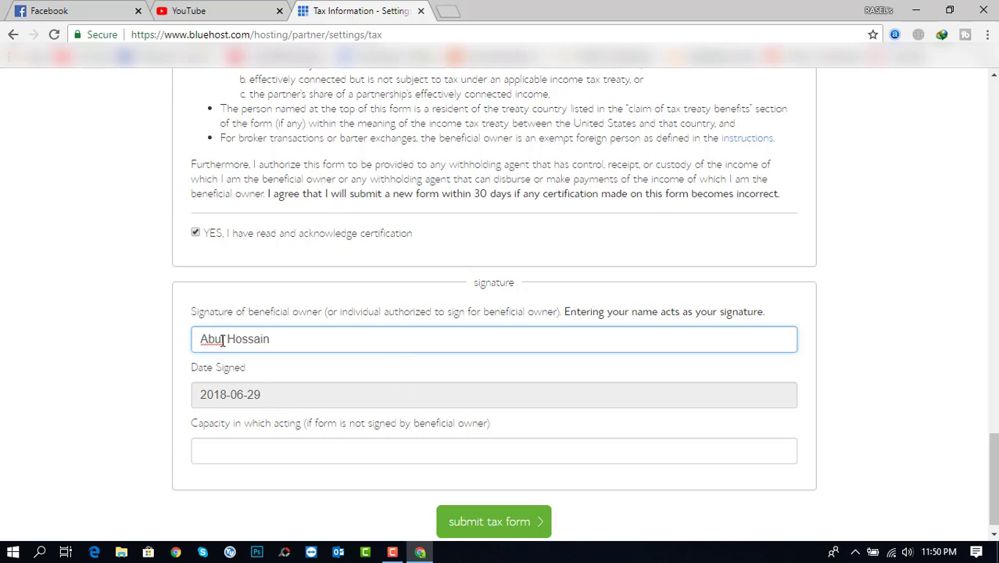
pyautogui.moveTo(995, 463); pyautogui.dragTo(995, 338)
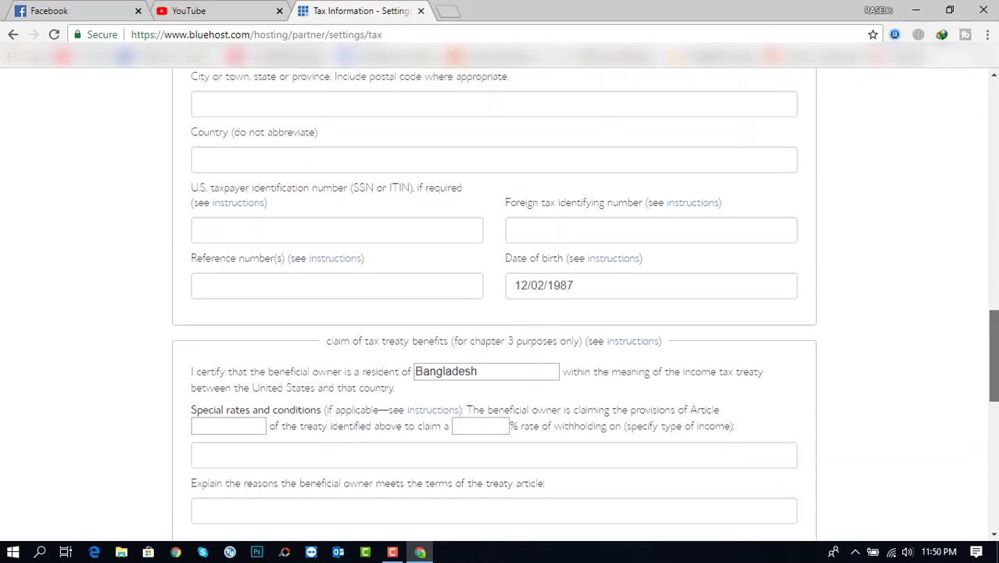